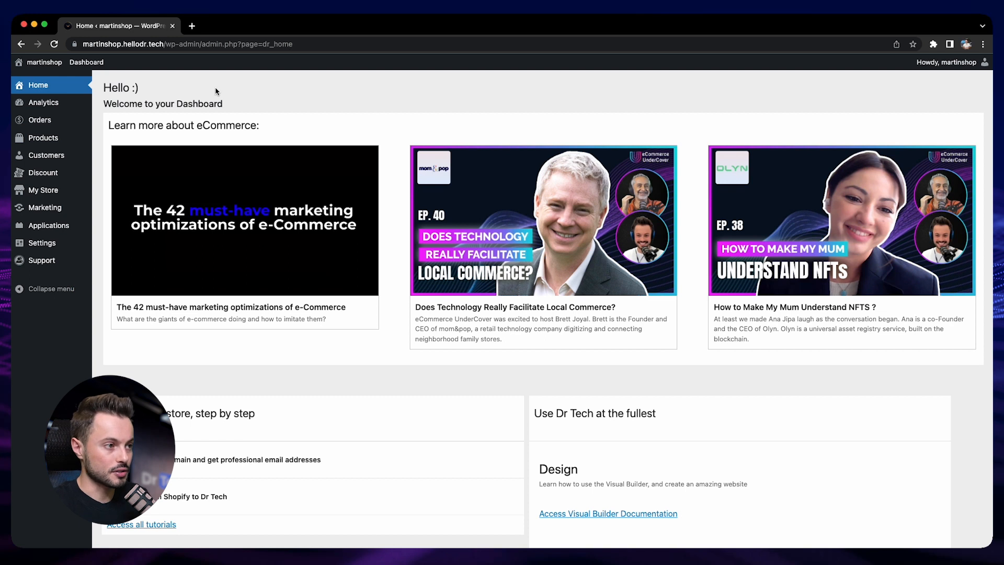
Step: Search all applications for "subscription" and activate WooCommerce Subscription
mouse_move(70, 227)
click(116, 258)
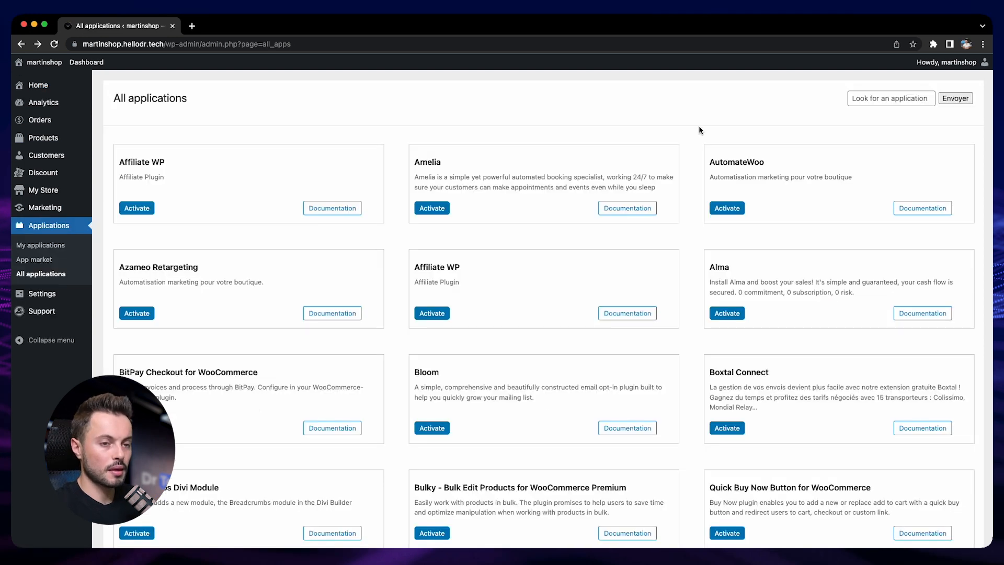
click(875, 98)
click(894, 123)
click(956, 98)
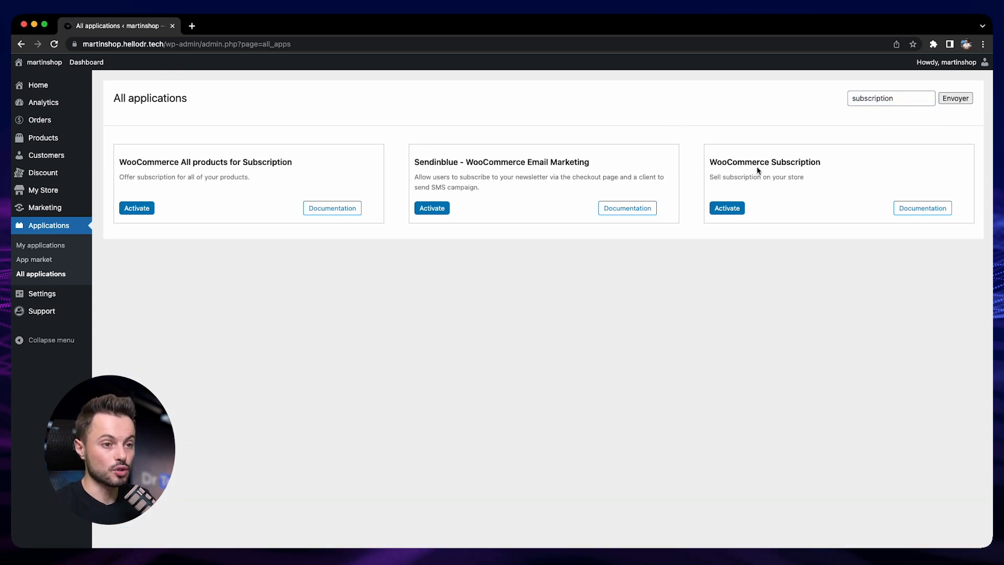
click(728, 209)
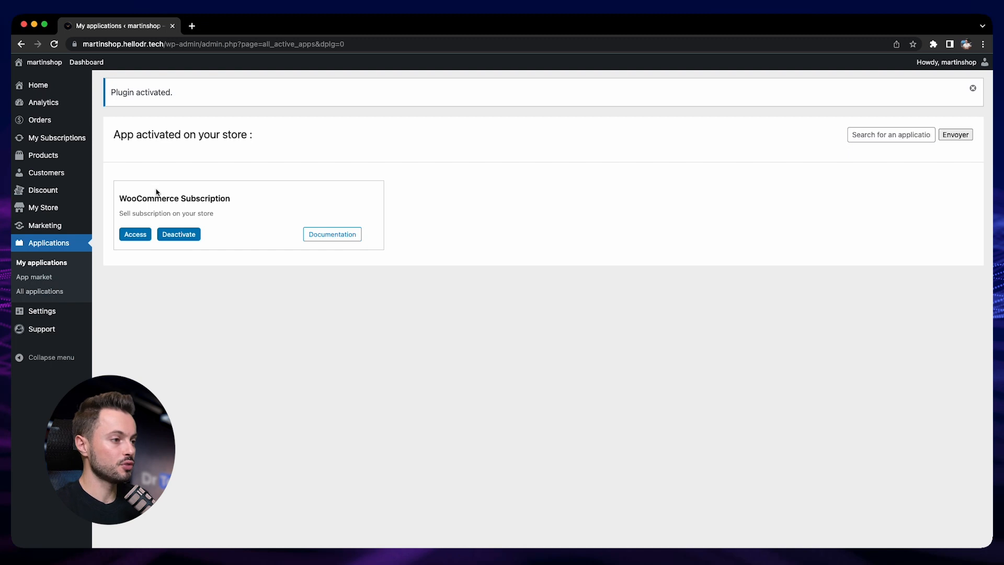
Step: Open the WooCommerce Subscription settings and examine the button text, subscriber role, renewal and switching options
click(133, 233)
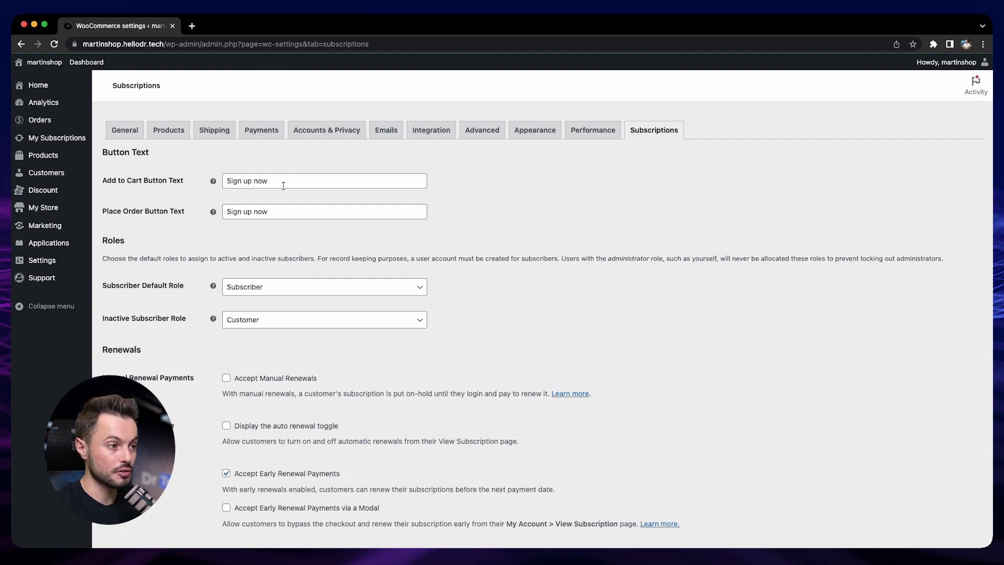
scroll(411, 226, down, 1)
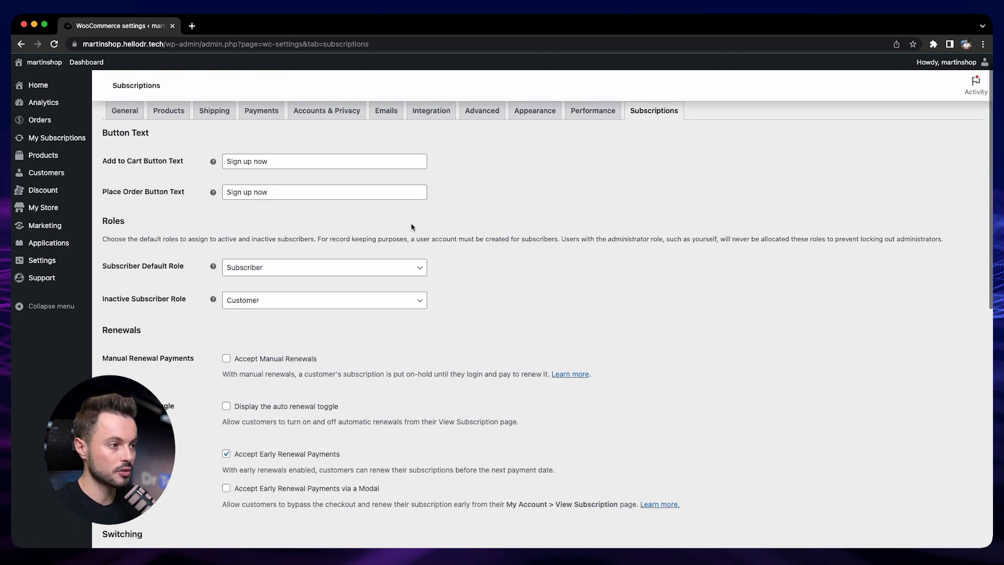
scroll(215, 233, down, 2)
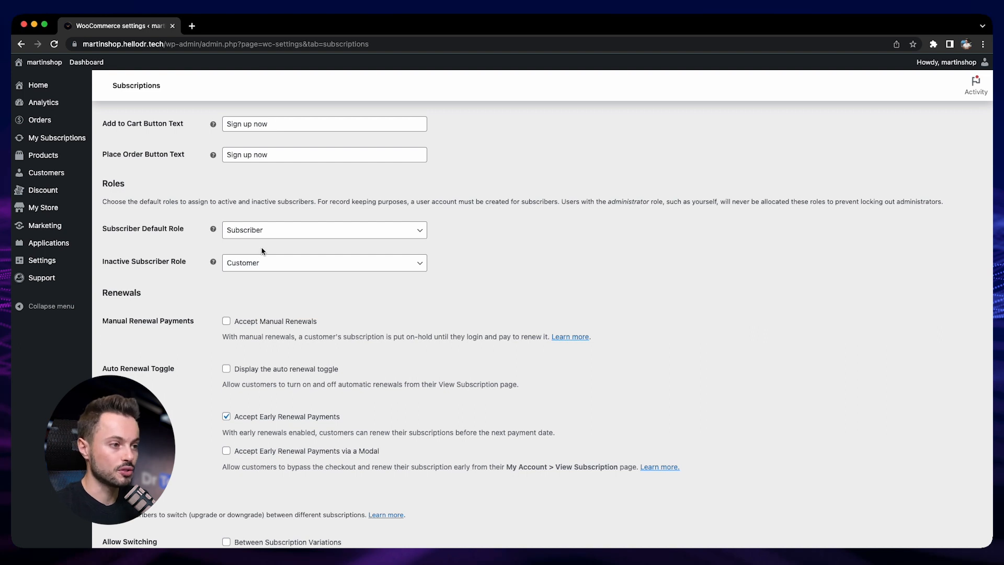
click(278, 231)
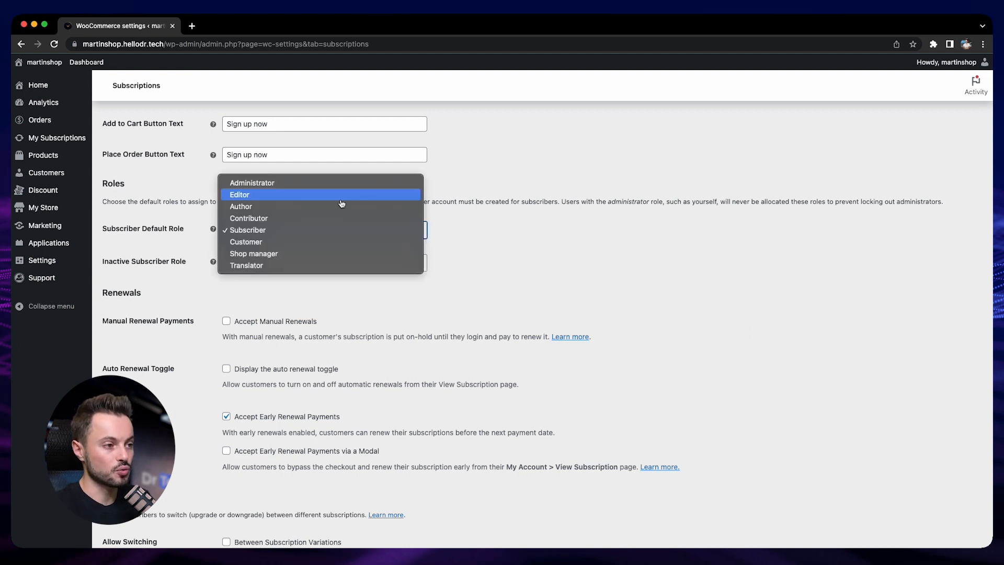
click(418, 233)
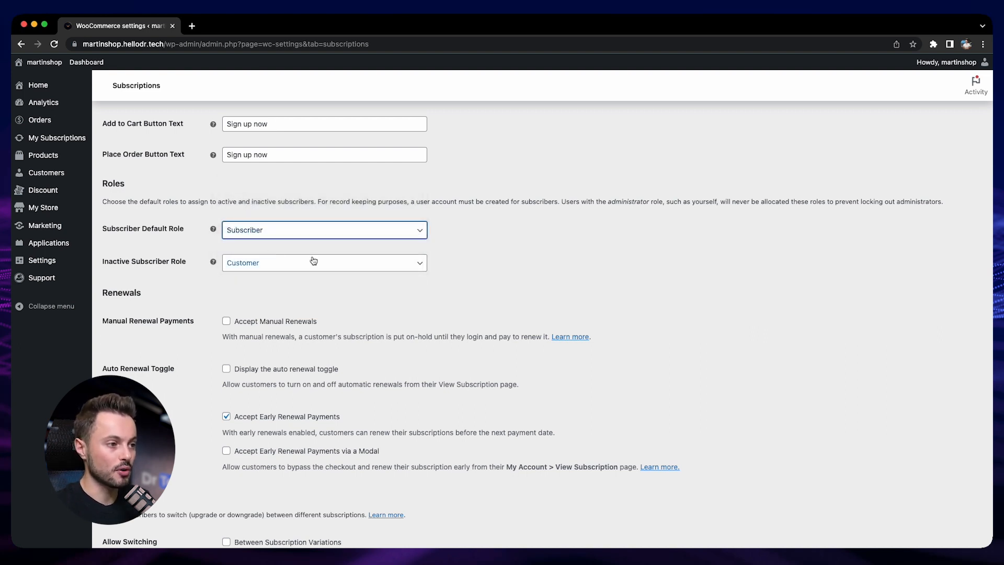
scroll(503, 258, up, 1)
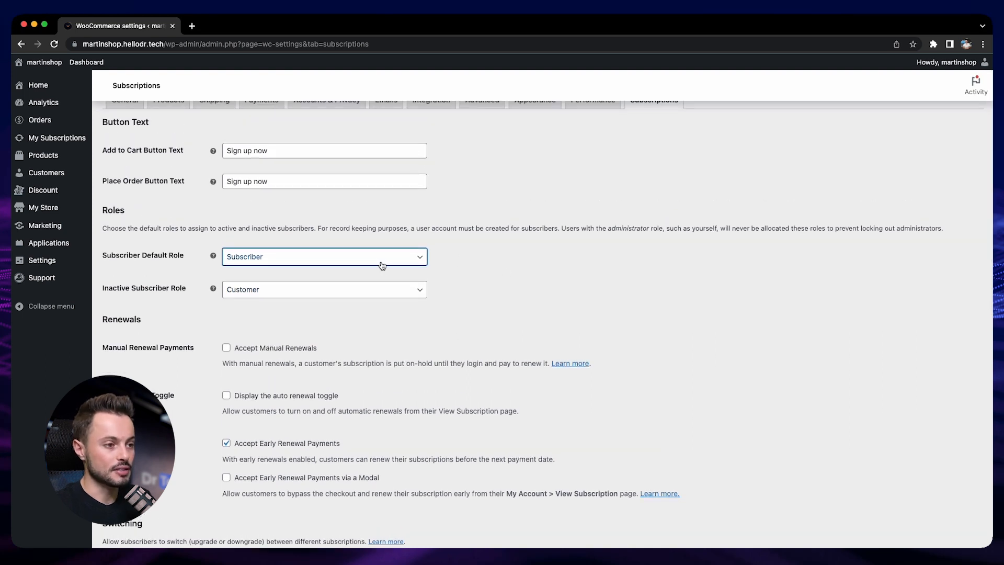
scroll(195, 253, down, 4)
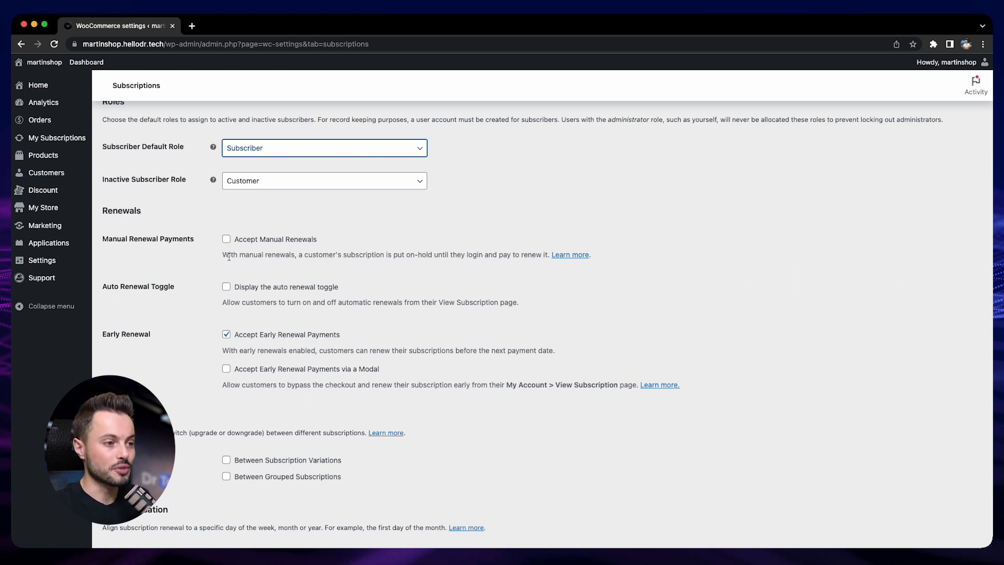
scroll(229, 256, down, 1)
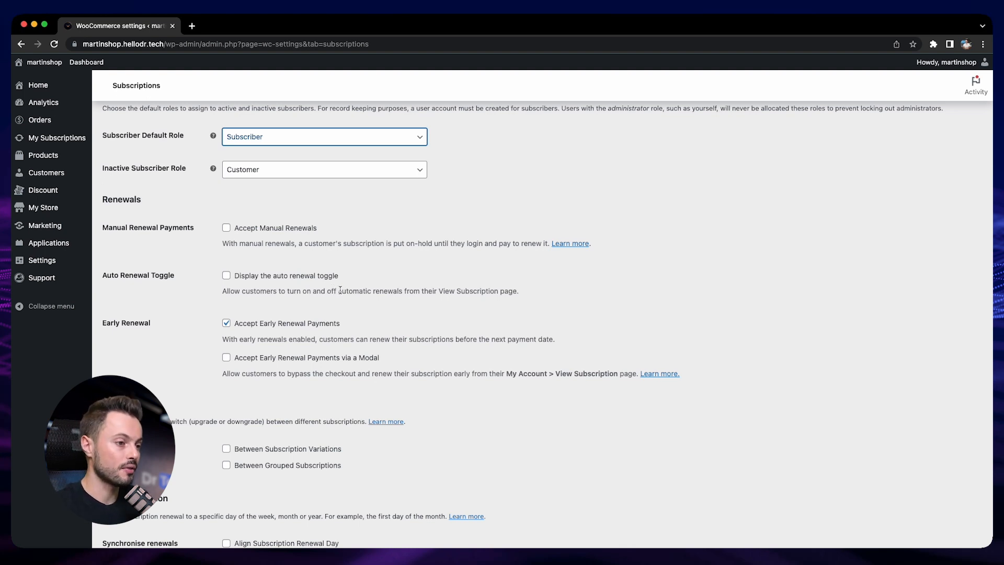
scroll(380, 292, down, 2)
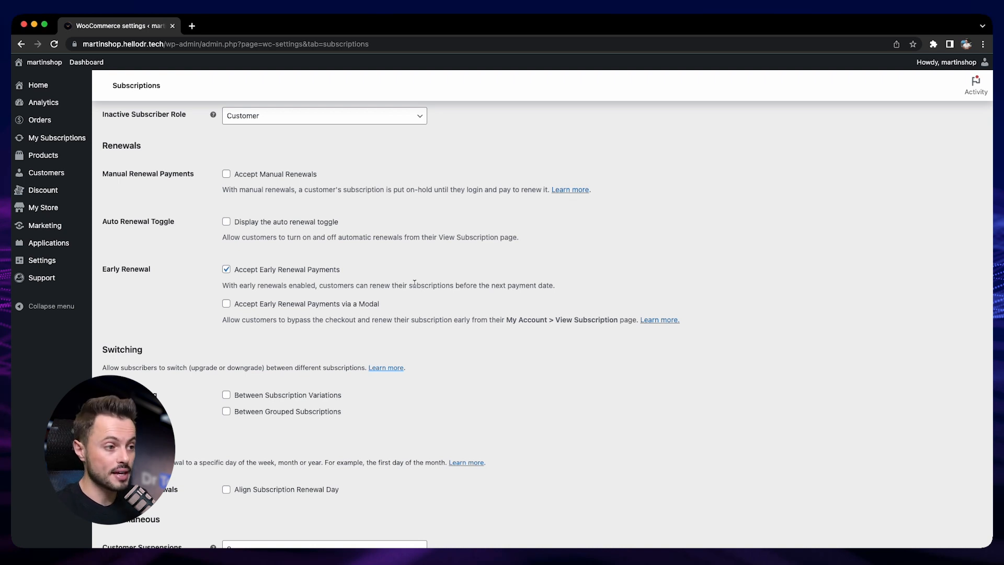
scroll(414, 285, down, 1)
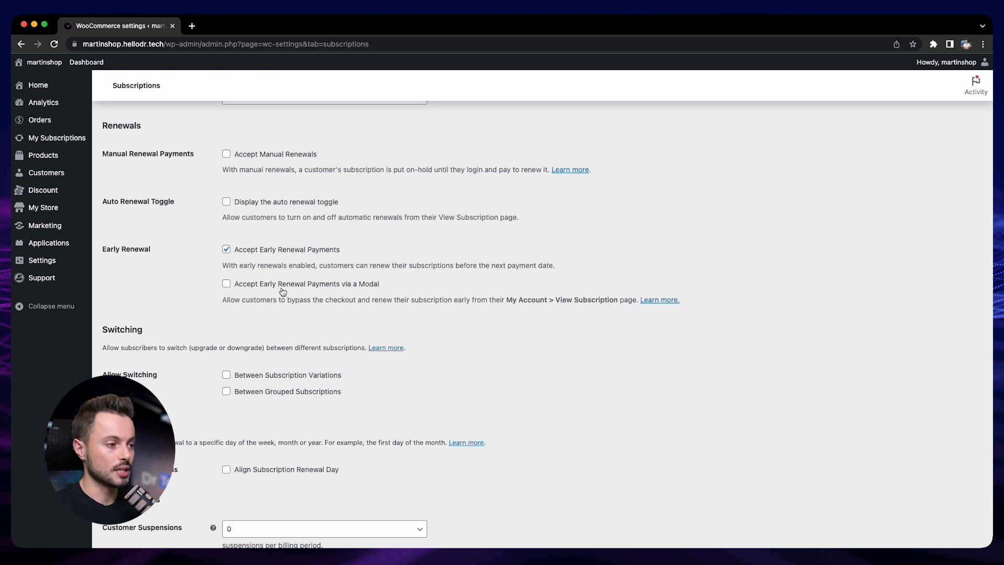
scroll(282, 291, down, 5)
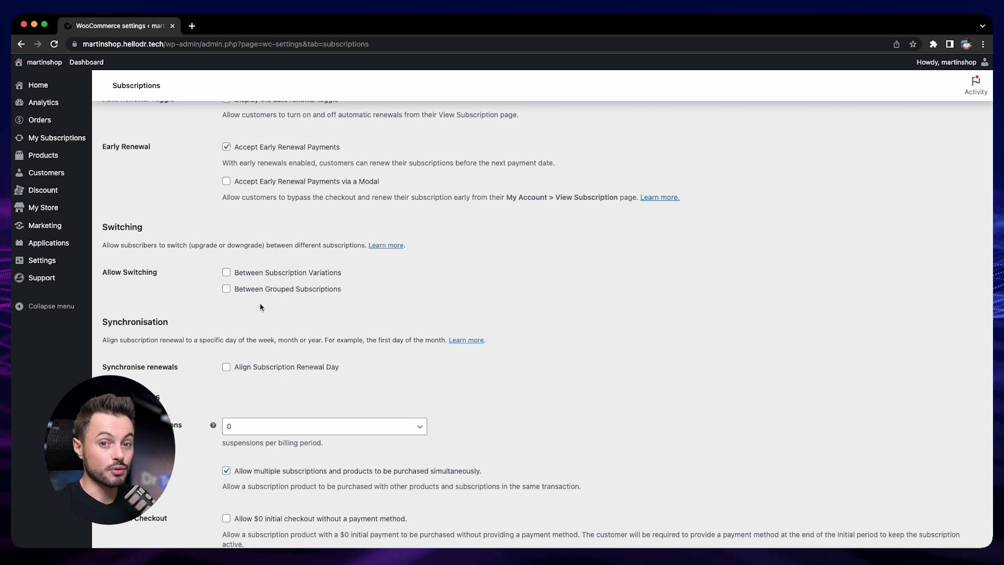
scroll(246, 290, down, 2)
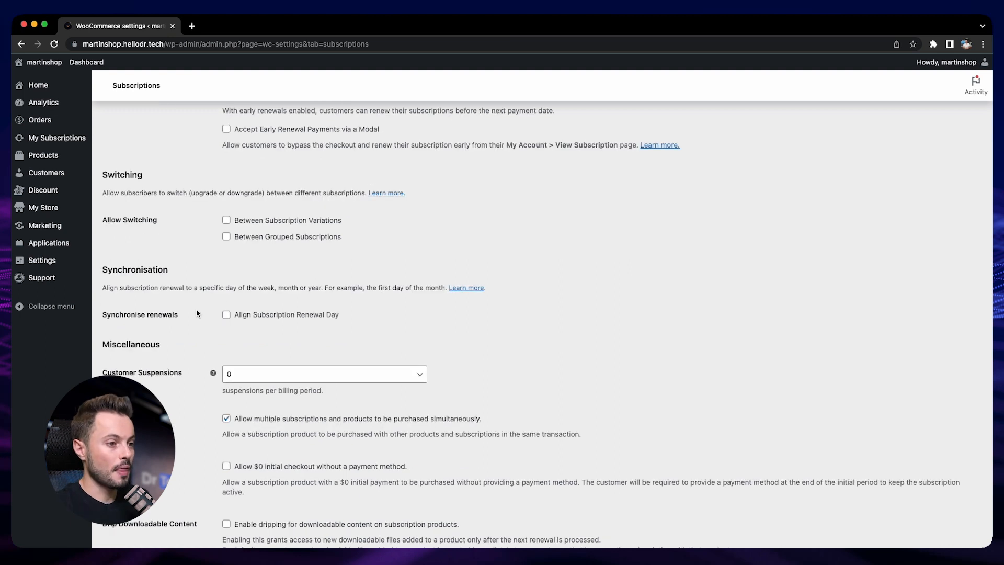
Step: Try the Align Subscription Renewal Day option, look through the Prorate First Renewal choices, and turn the alignment back off
click(253, 318)
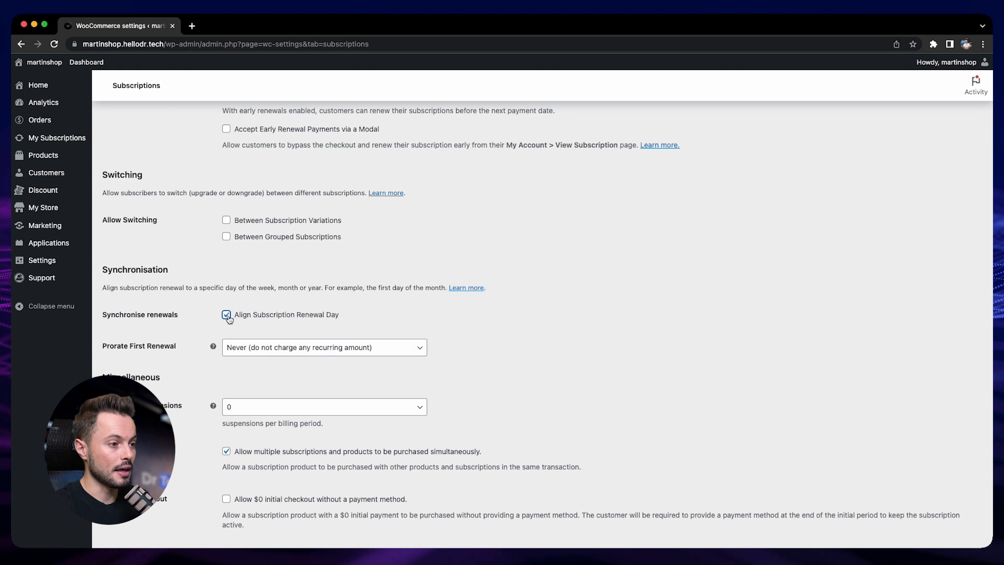
click(374, 355)
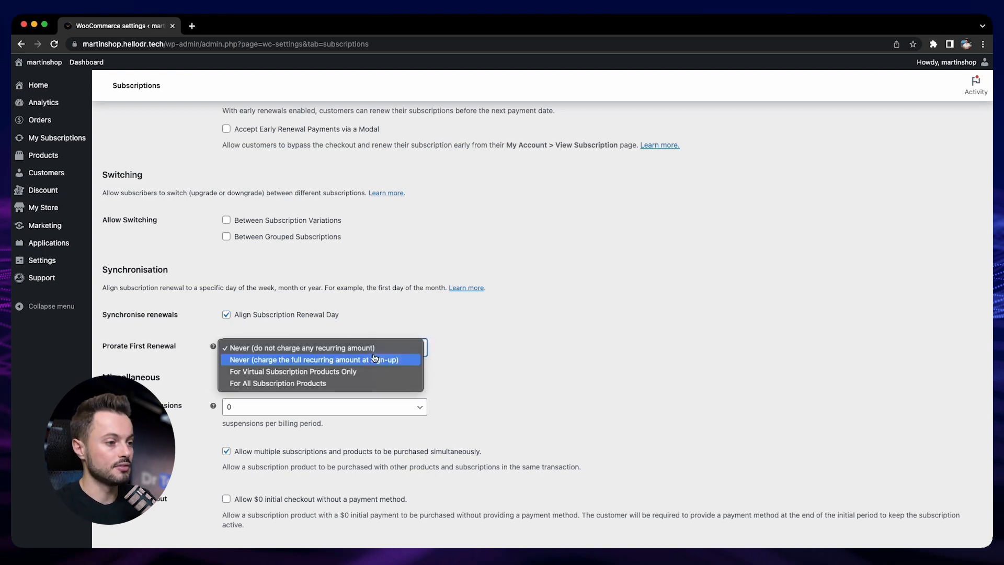
click(507, 368)
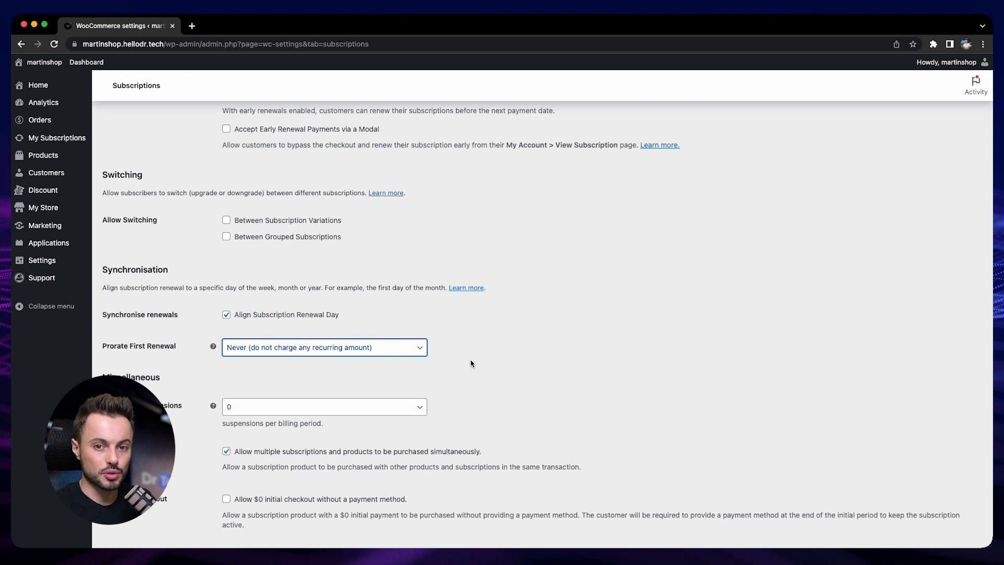
scroll(471, 363, down, 3)
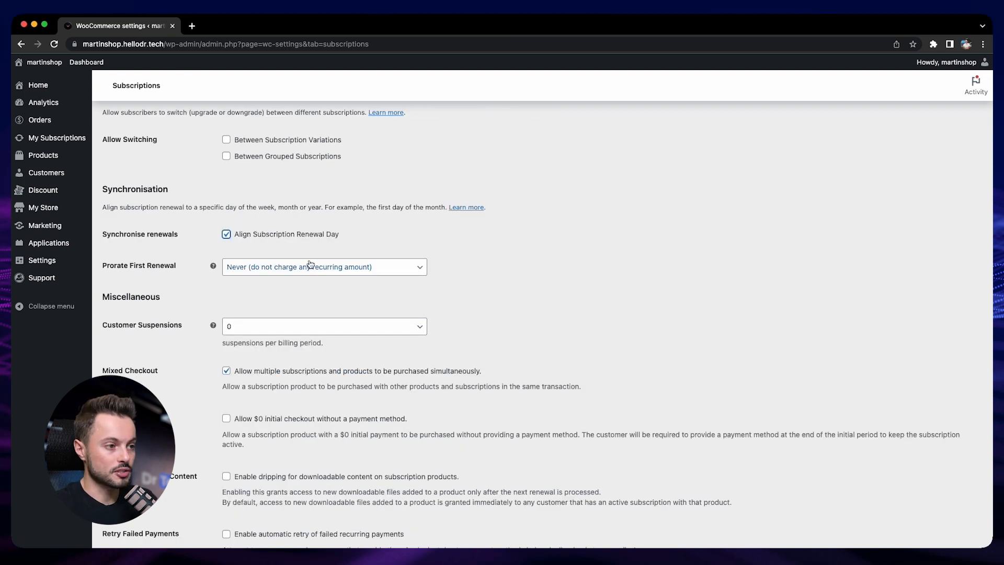
click(271, 239)
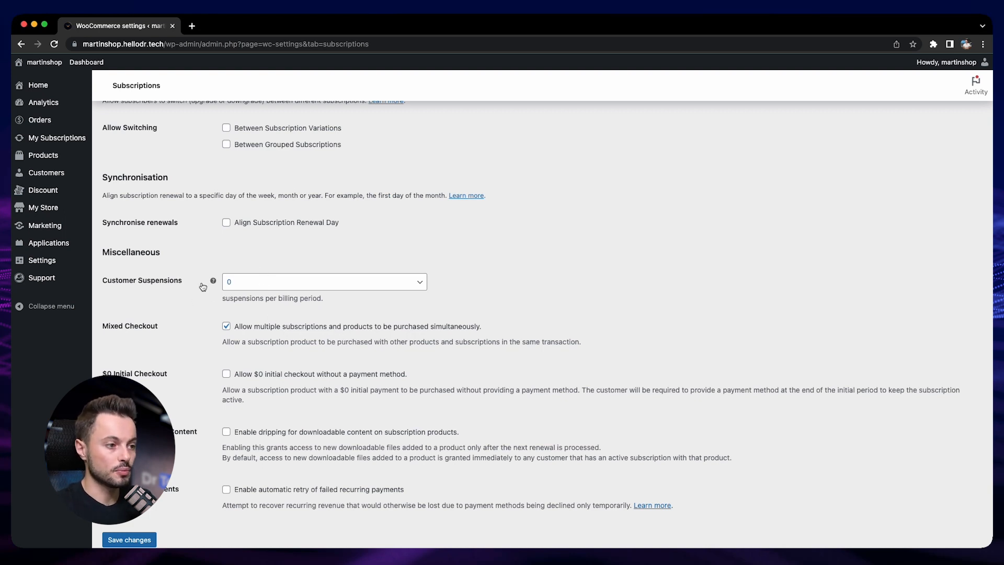
Step: Turn off the Mixed Checkout option for buying multiple subscriptions and products simultaneously, and turn it back on
mouse_move(213, 283)
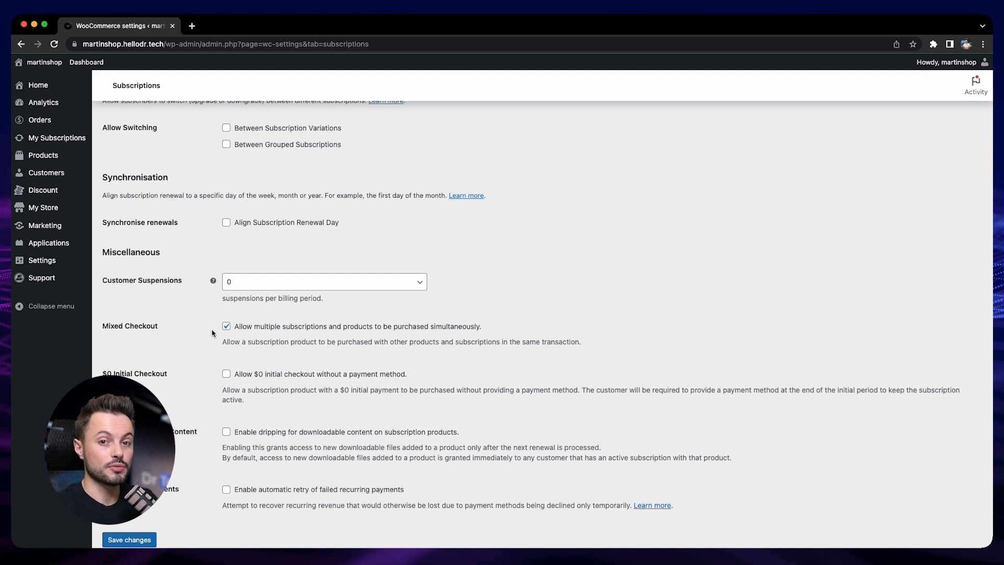
click(226, 327)
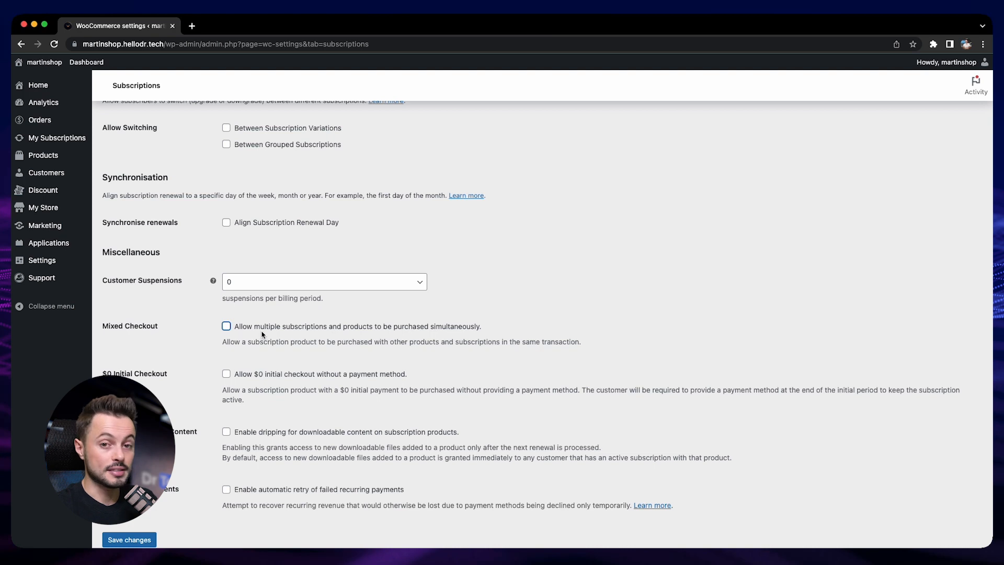
click(227, 326)
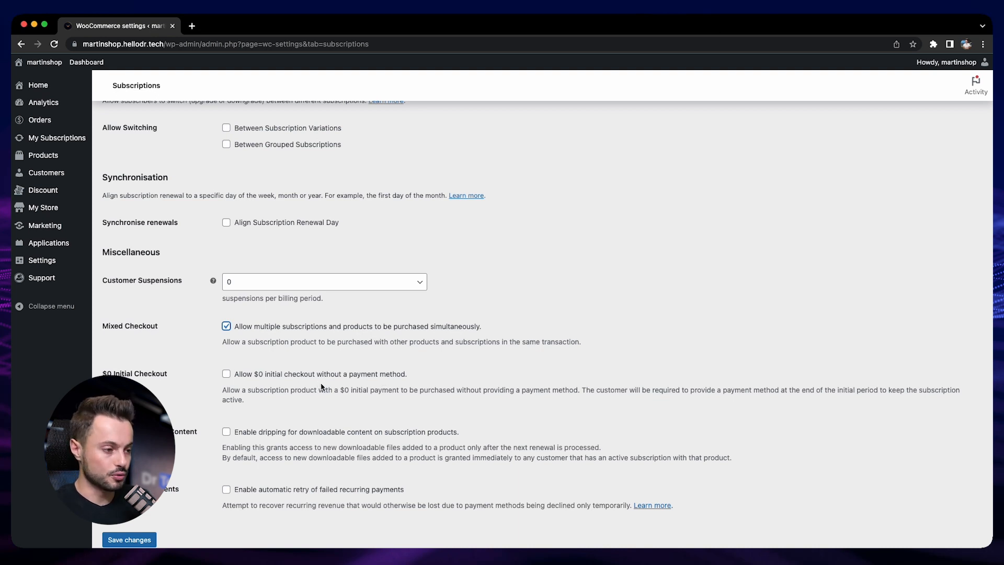
Step: Enable automatic retry of failed recurring payments and save the subscription settings
scroll(324, 387, down, 2)
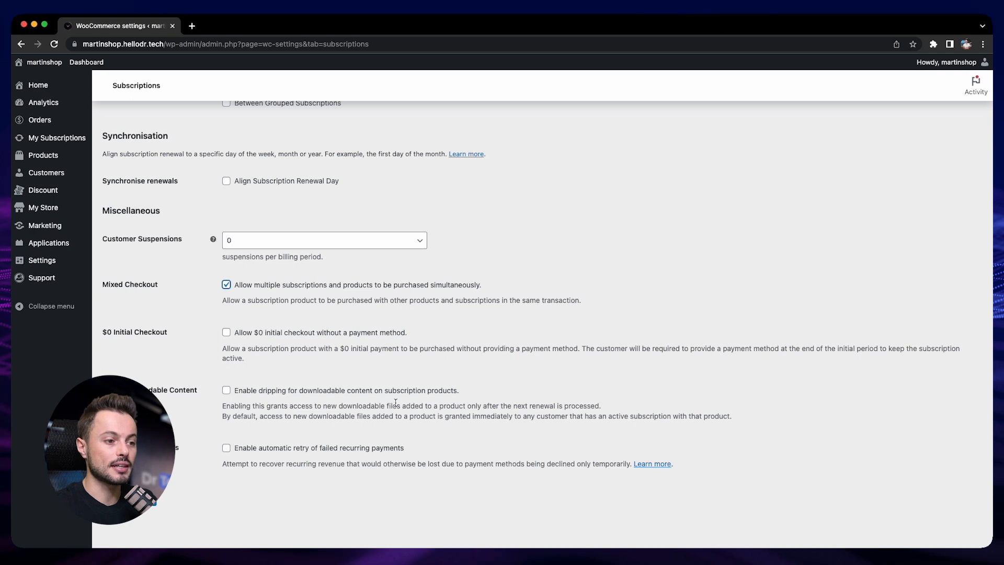
drag(445, 417, 726, 418)
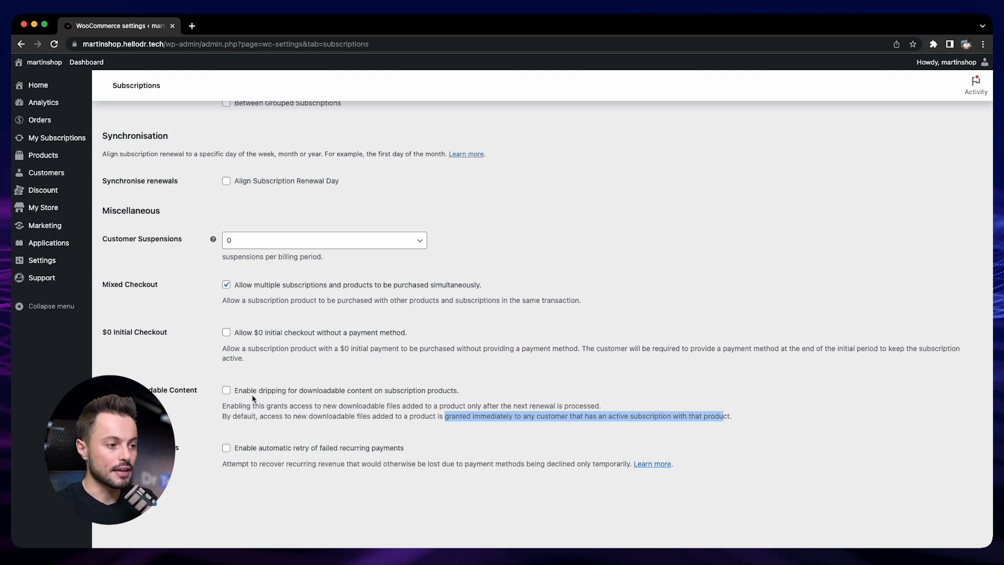
click(286, 406)
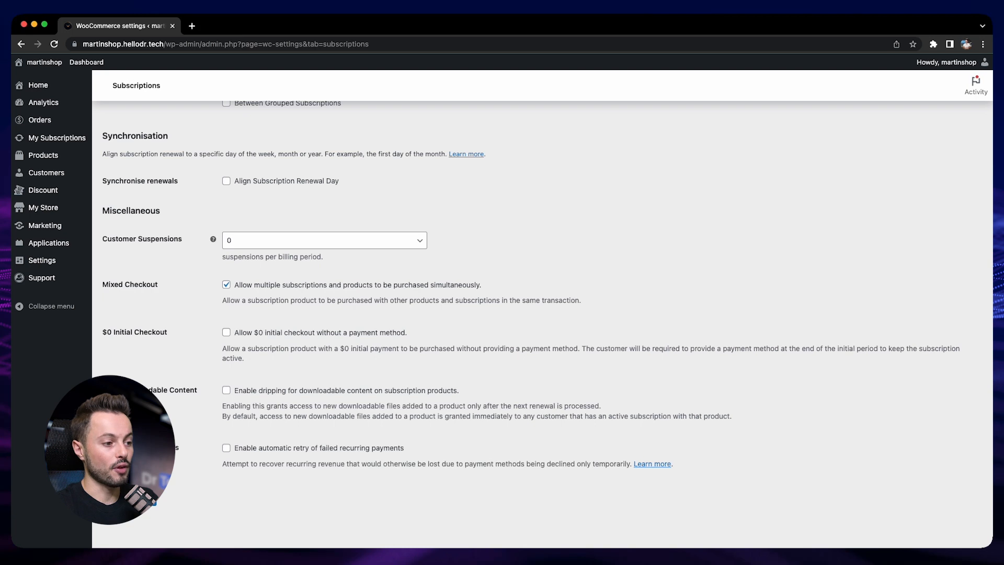
click(226, 448)
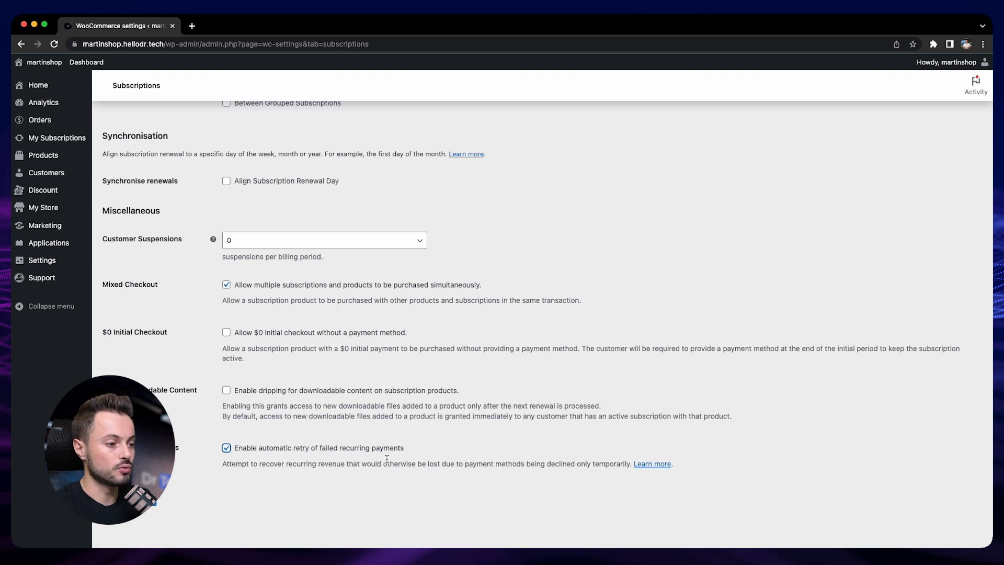
click(130, 498)
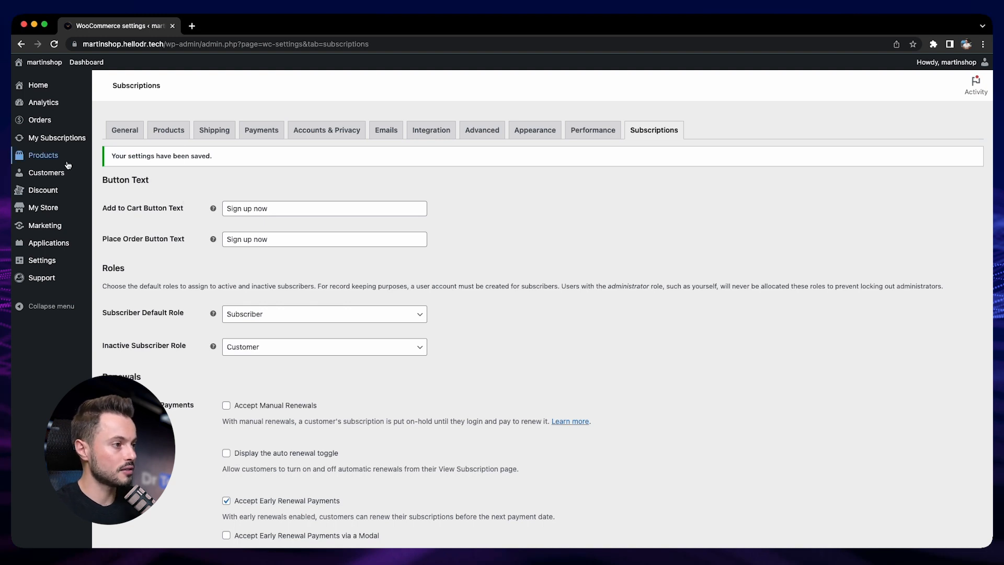
Step: Start a new product in the store and name it "Cleaning Service"
mouse_move(67, 164)
click(119, 162)
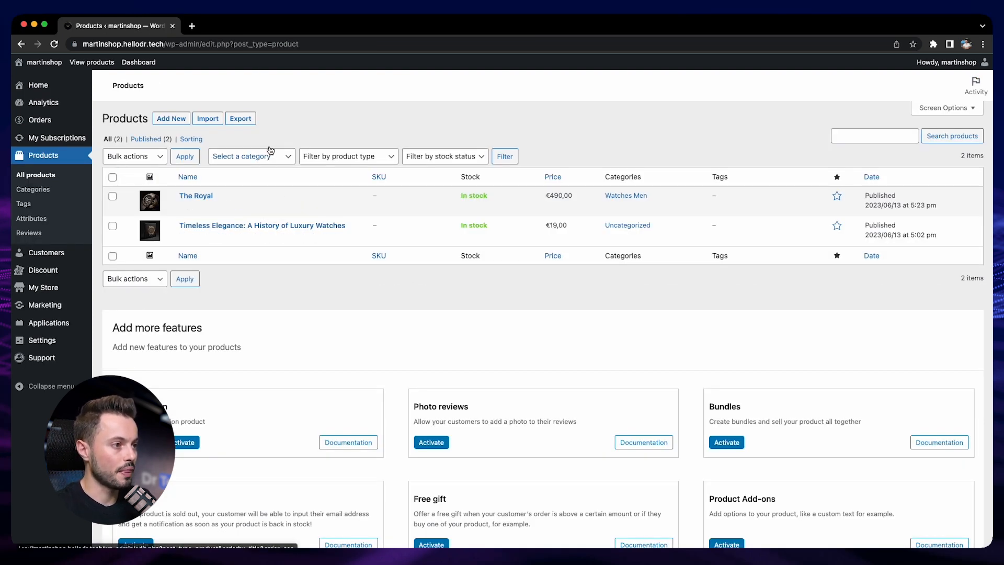
click(171, 119)
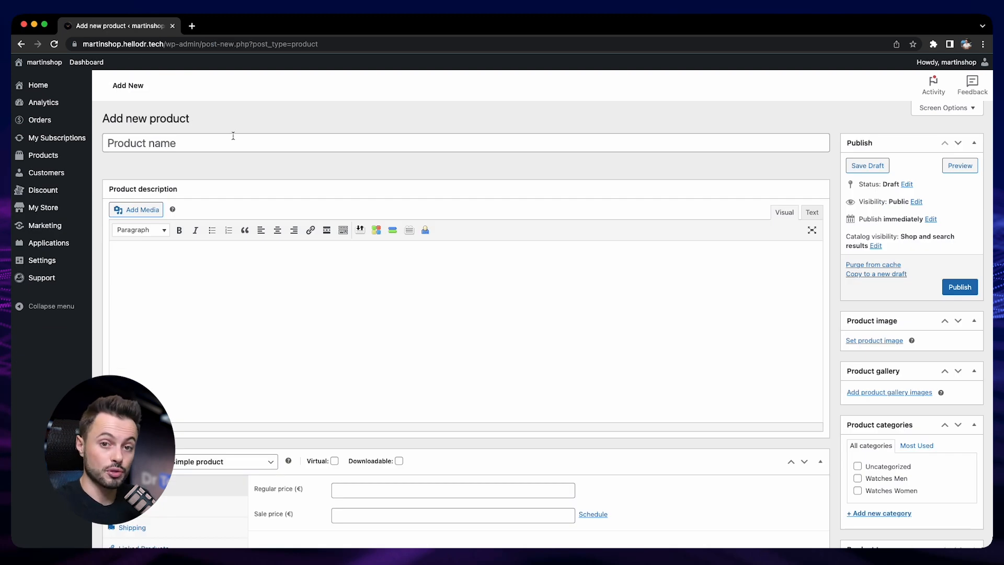
click(233, 137)
text(Cleaning Service)
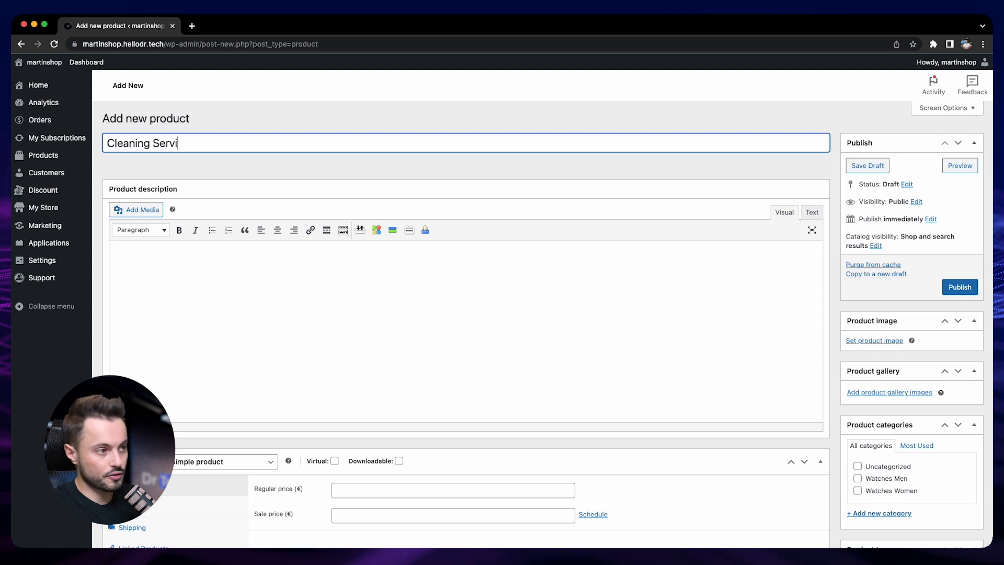
click(259, 166)
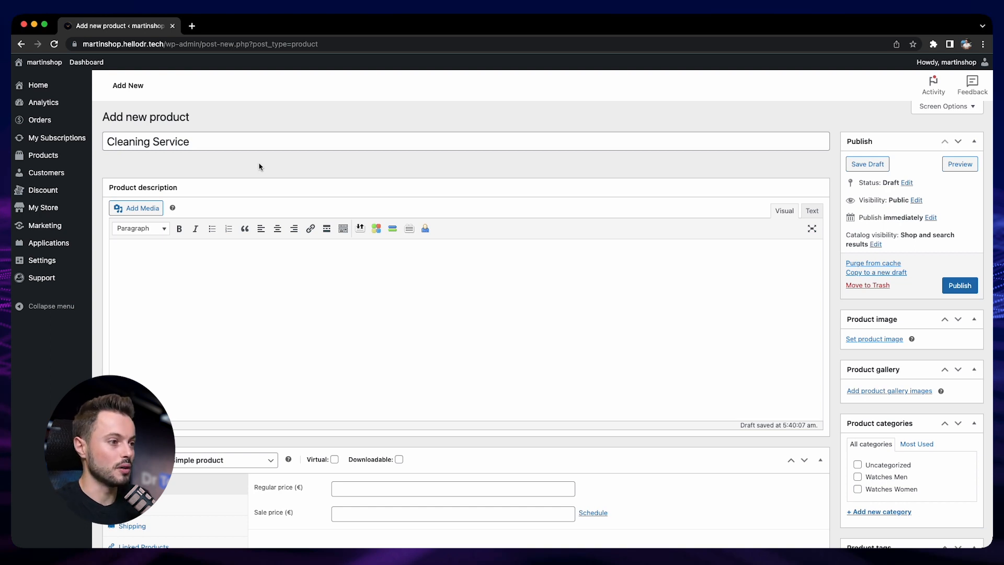
Step: Fill in the main product description with the text starting "Our cleaning service is the perfect solution for luxury watch owners"
scroll(334, 264, down, 1)
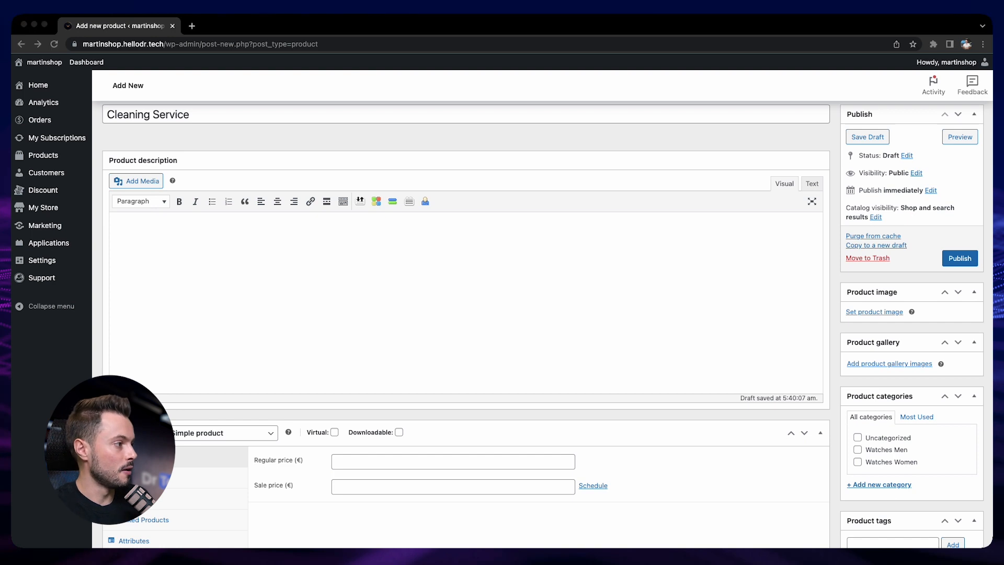
click(184, 258)
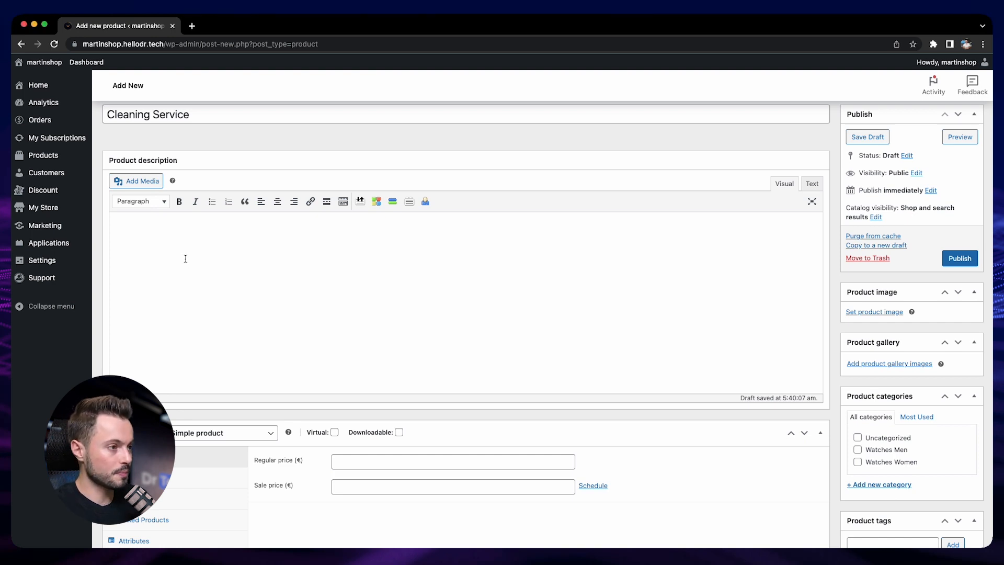
text(Our cleaning service is the perfect solution for luxury watch owners who want to keep their timepieces in pristine condition. With this yearly subscription, you'll receive three professional cleanings that will remove dirt, grime, and other debris that can accumulate on your watch over time. Our team of experts use only the highest quality cleaning solutions and equipment to ensure that your watch is treated with the utmost care.  Whether you're looking to maintain the value of your investment or simply want your watch to look its best, our cleaning service is the perfect choice. Plus, with our convenient subscription model, you can rest easy knowing that your watch will receive regular care without any hassle. Experience the ultimate in luxury watch maintenance with our cleaning service today!)
scroll(193, 256, down, 9)
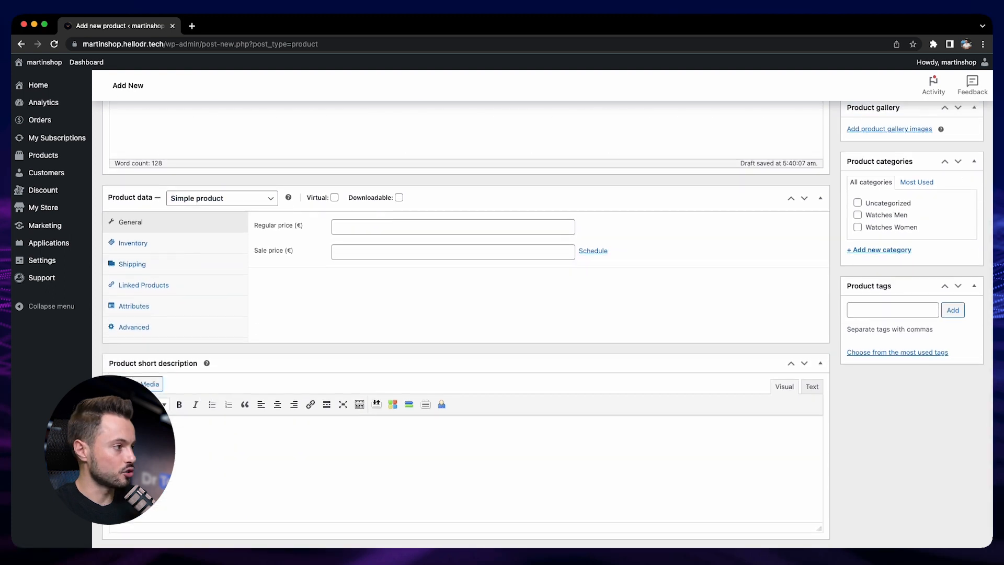
Step: Fill in the product short description with the text starting "Keep your luxury watch looking like new with our cleaning service!"
click(354, 462)
key(super+v)
Step: Set Watch-Subscription.png from the media library as the product image and assign the product to the Uncategorized category
scroll(844, 426, up, 5)
click(836, 343)
click(888, 218)
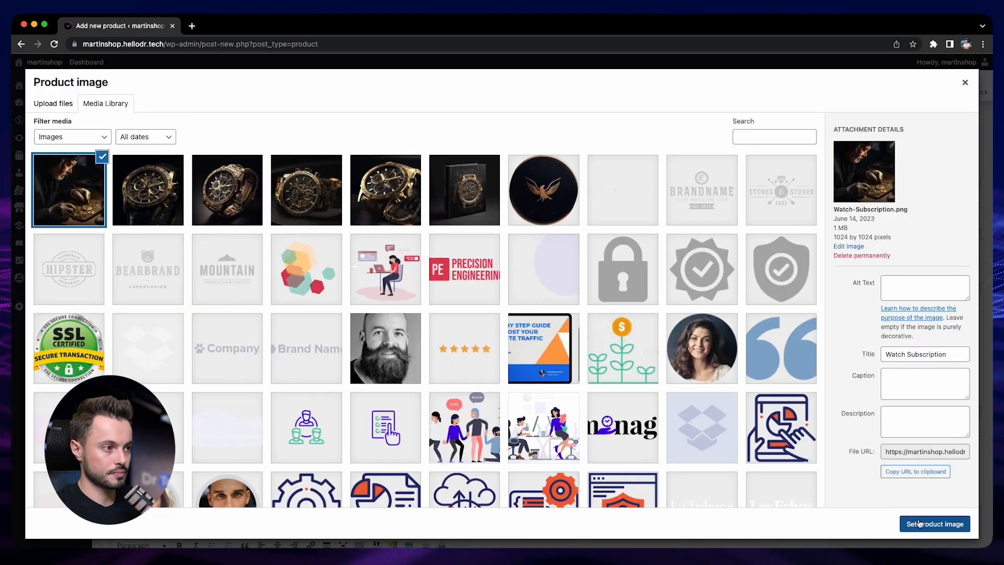
click(919, 522)
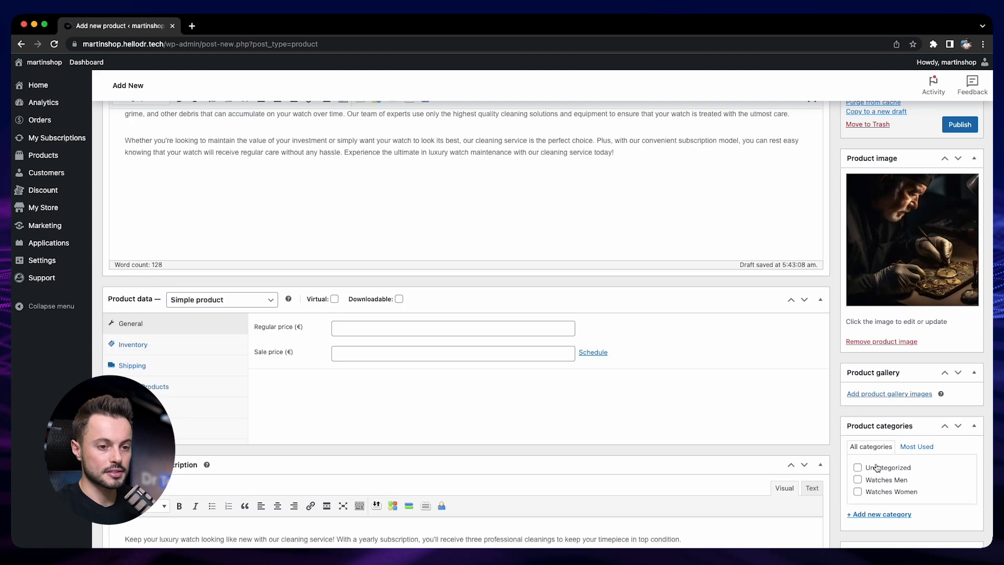
click(879, 467)
scroll(882, 467, down, 2)
scroll(882, 467, down, 4)
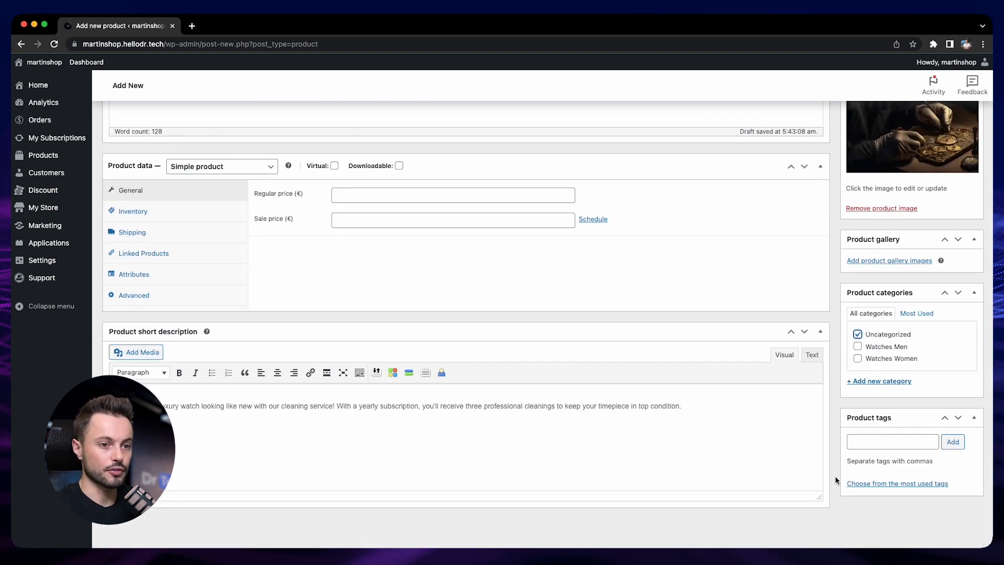
Step: Change the product type in the product data from a simple product to Simple subscription
scroll(835, 473, up, 6)
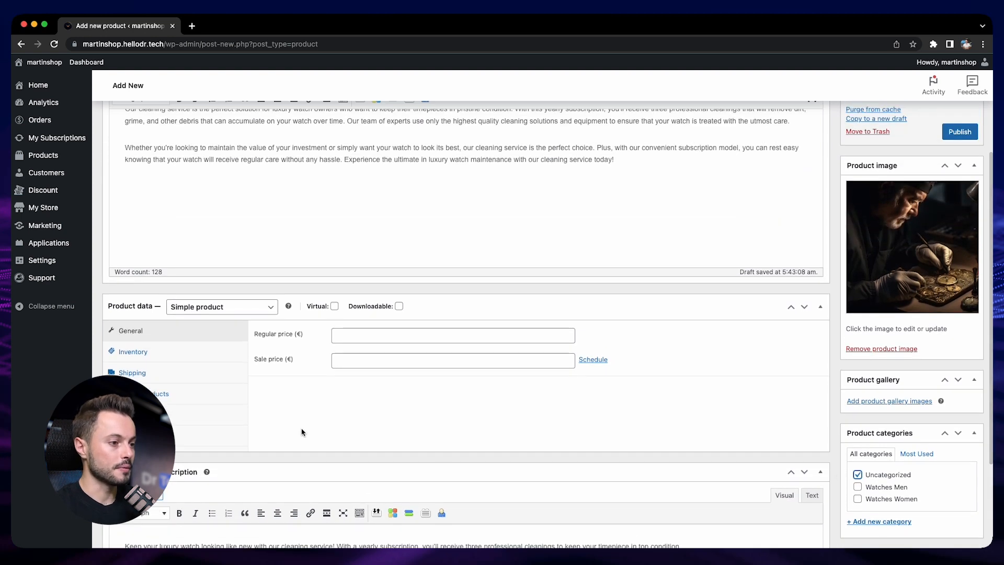
click(253, 313)
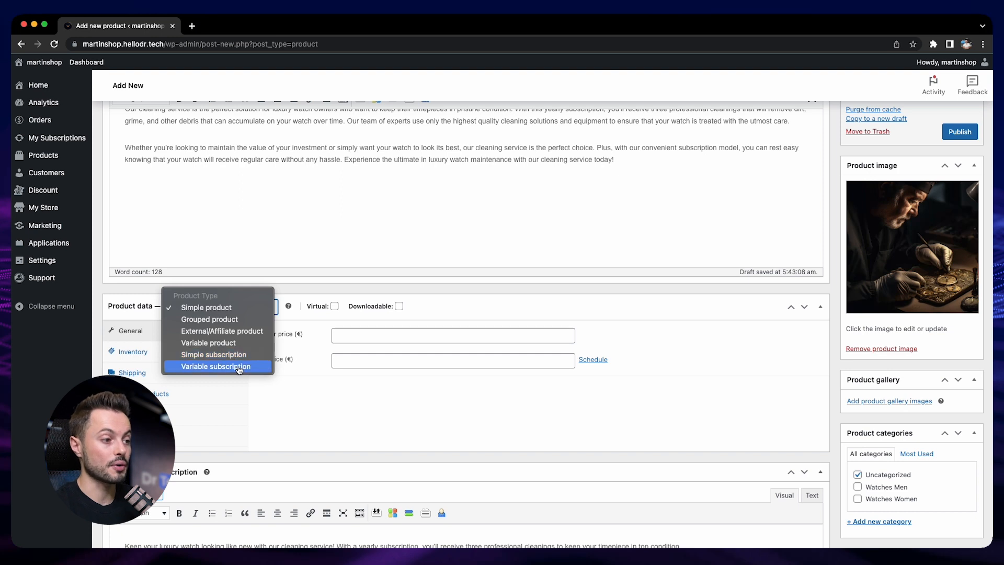
click(219, 354)
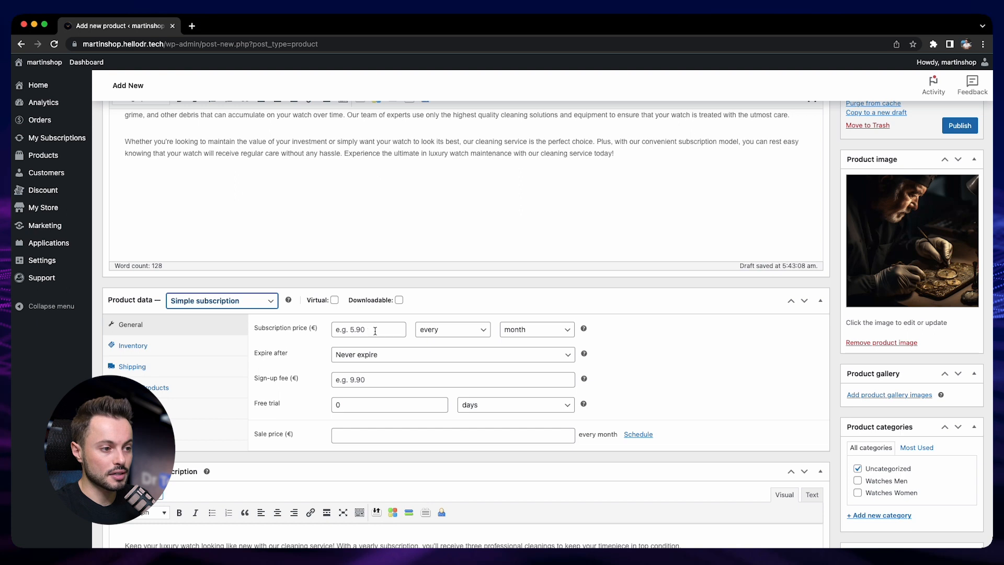
Step: Try the Variable subscription product type, look through its attribute and variation fields, and return to Simple subscription
click(195, 302)
click(194, 315)
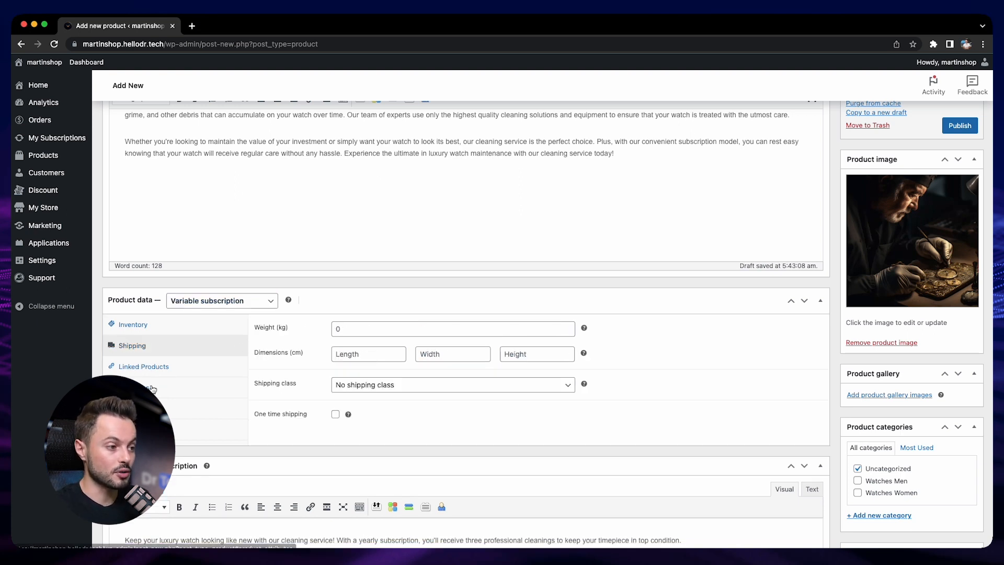
click(180, 388)
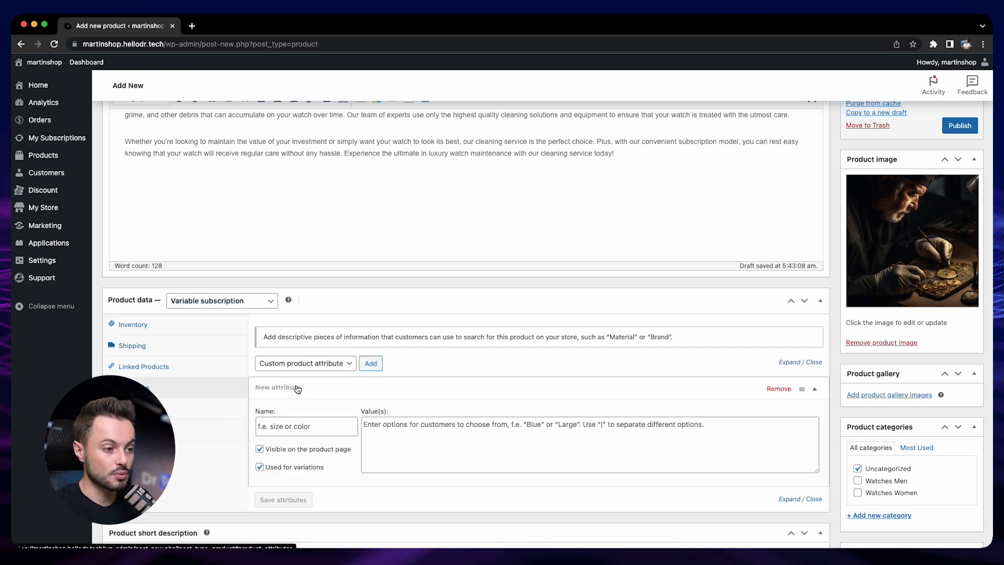
click(199, 411)
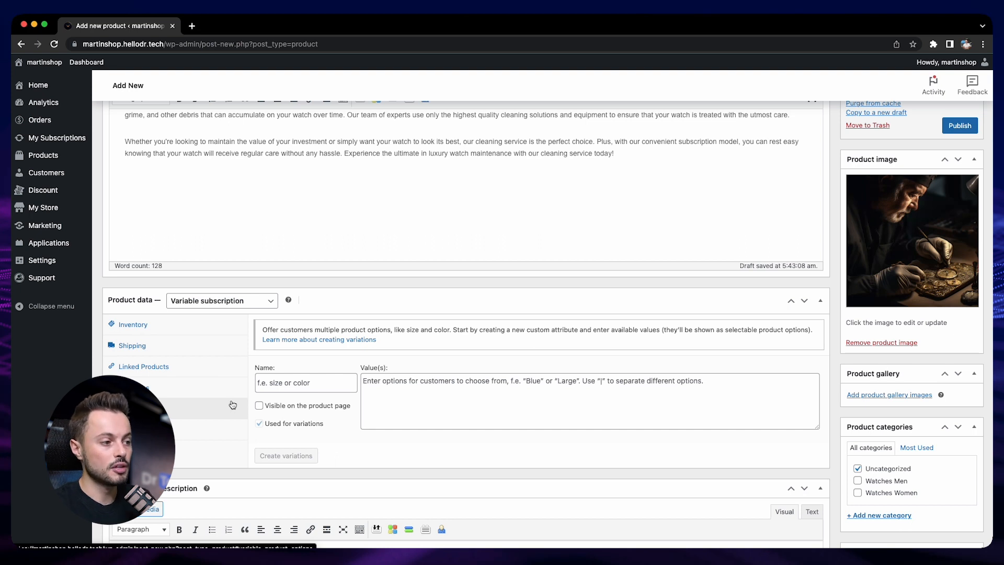
click(230, 388)
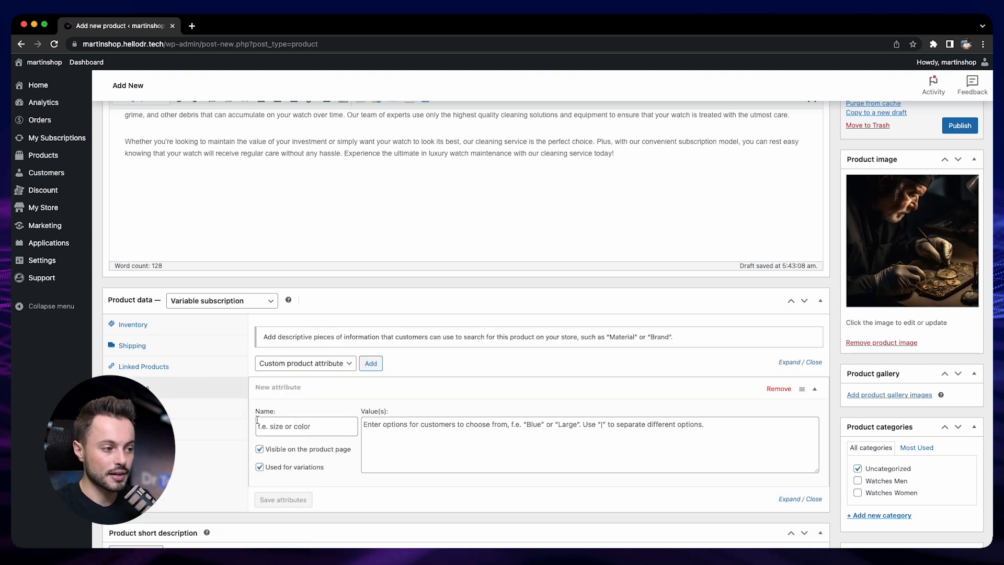
click(196, 413)
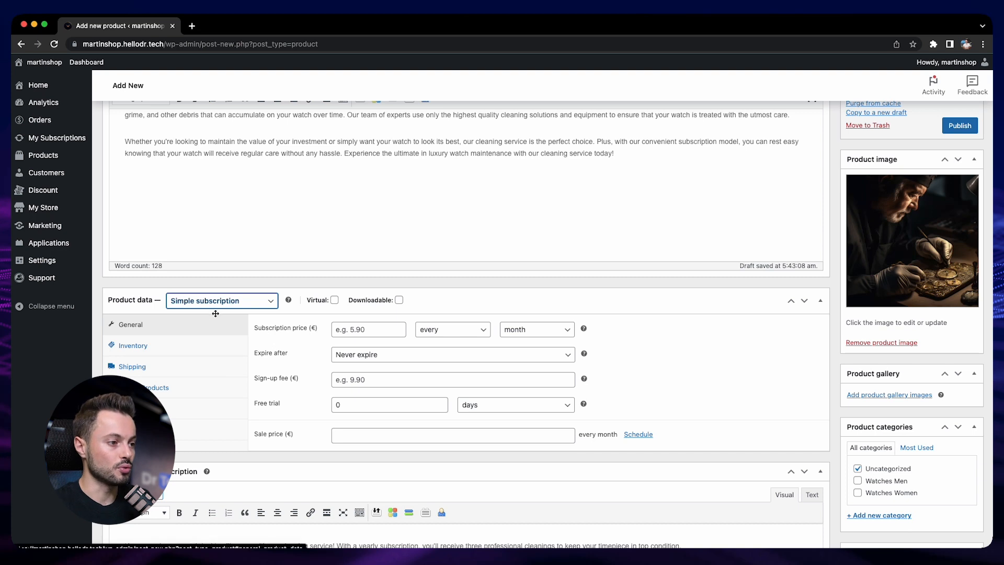
Step: Set the subscription price to 199 € every year
click(361, 331)
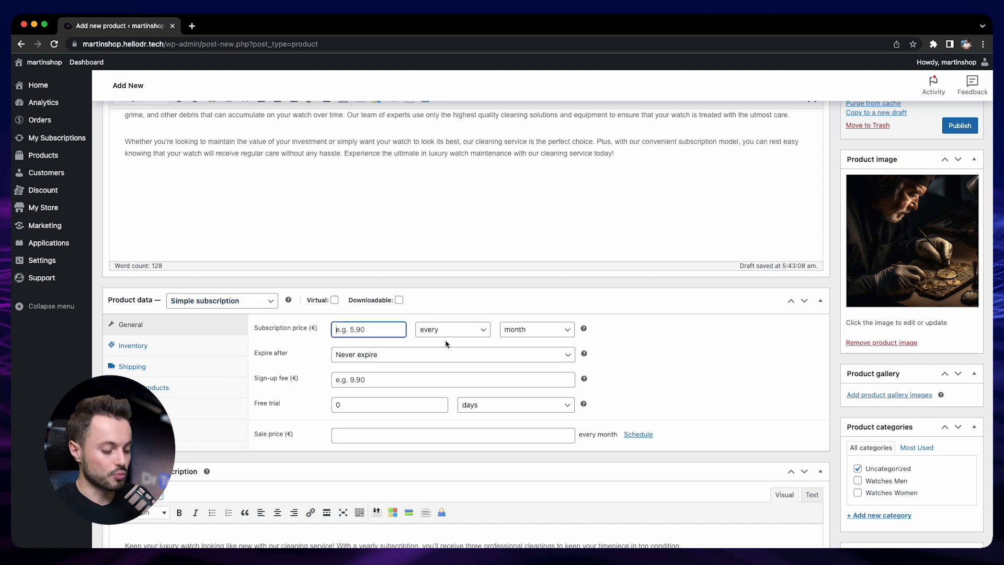
text(199)
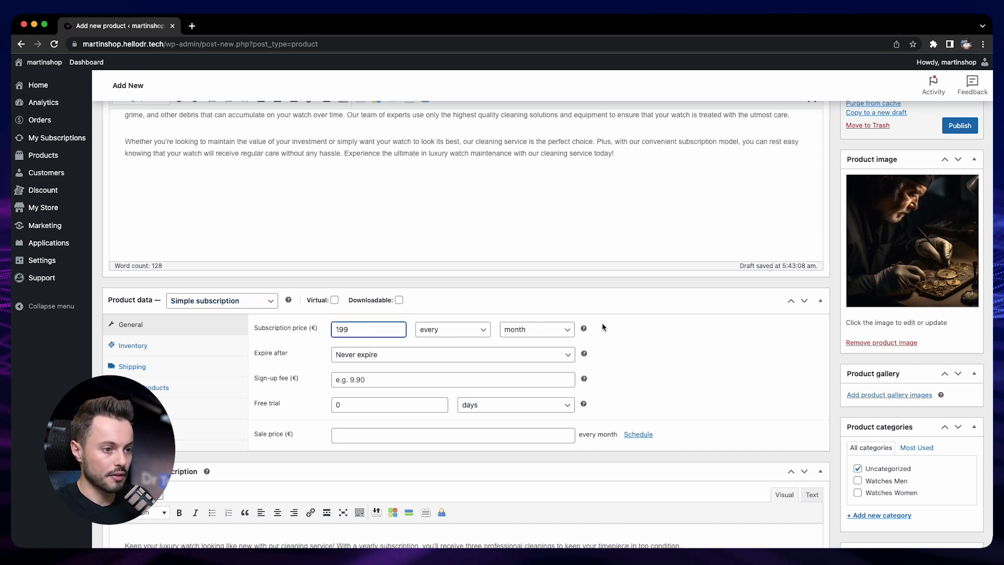
click(539, 330)
click(534, 340)
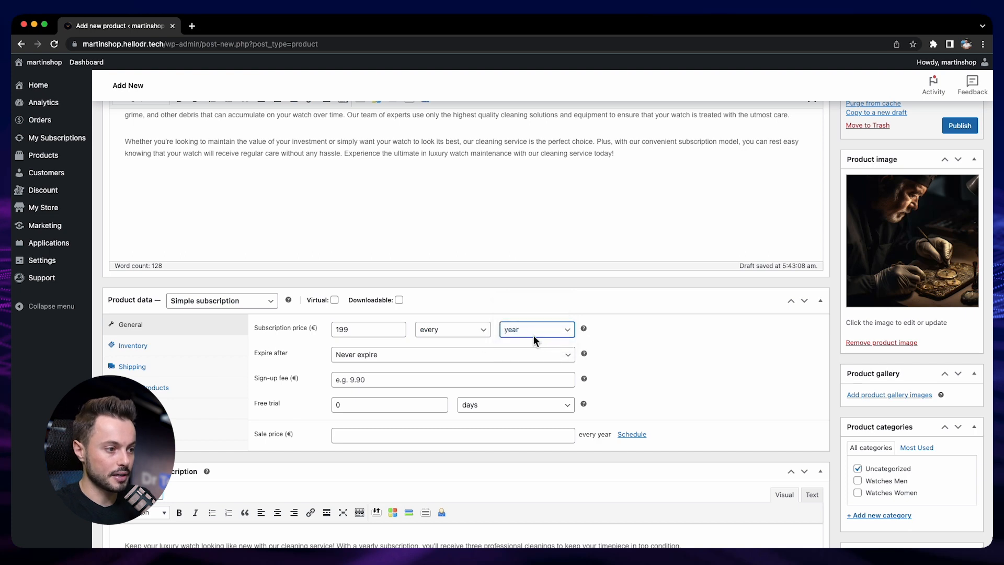
Step: Examine the subscription's expiry and sale price scheduling options, plus its inventory, shipping, linked product and attribute settings
click(264, 354)
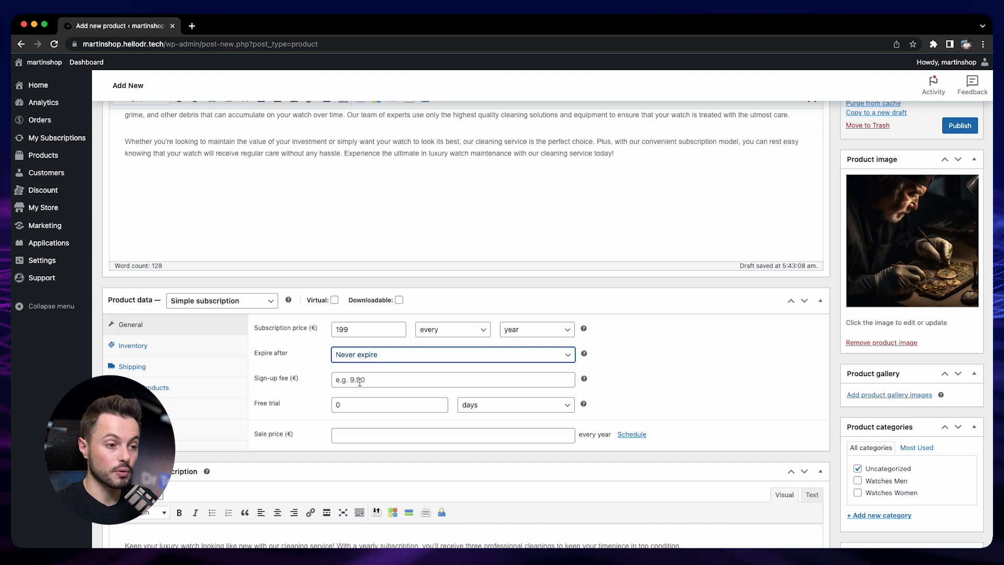
click(487, 421)
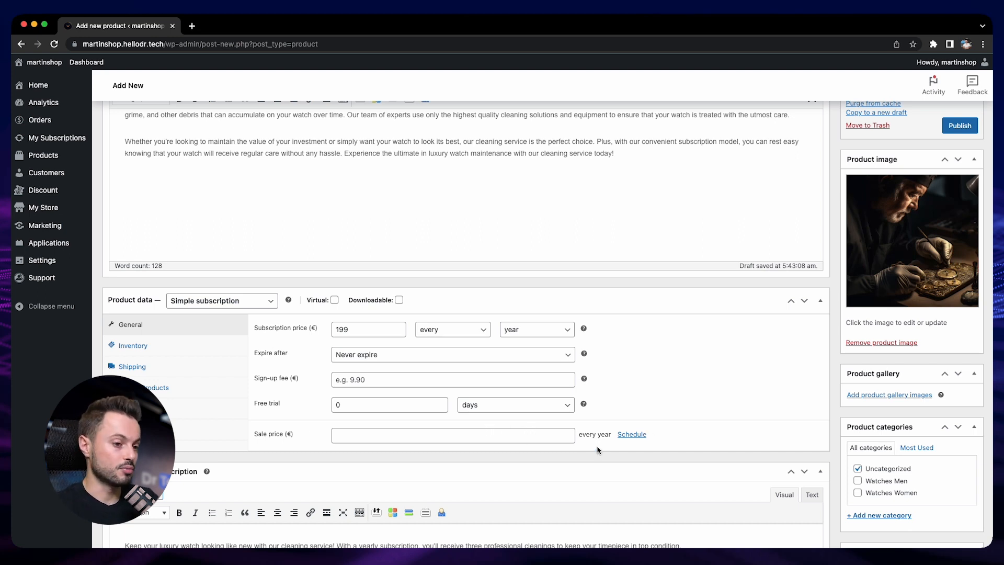
click(632, 435)
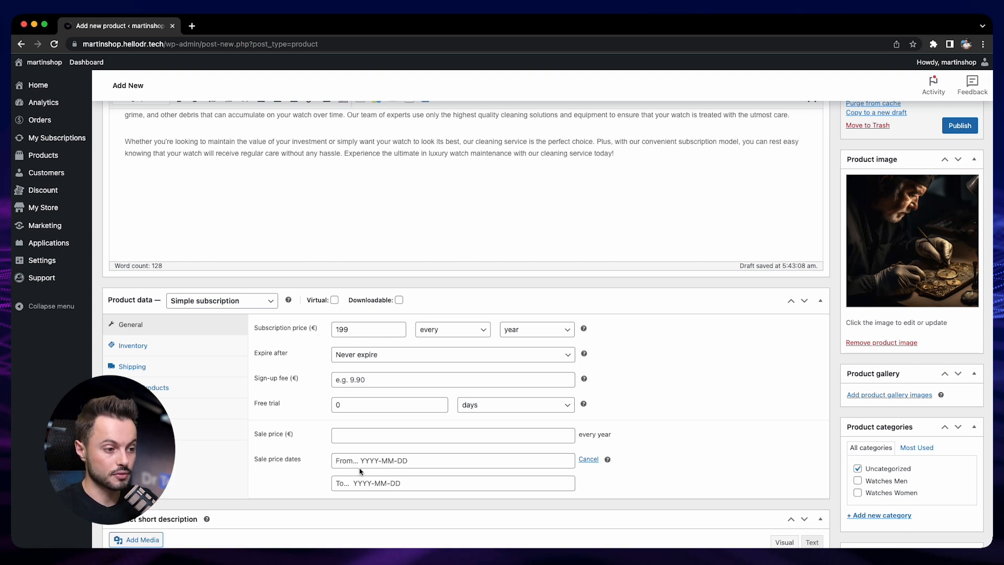
click(588, 460)
click(193, 353)
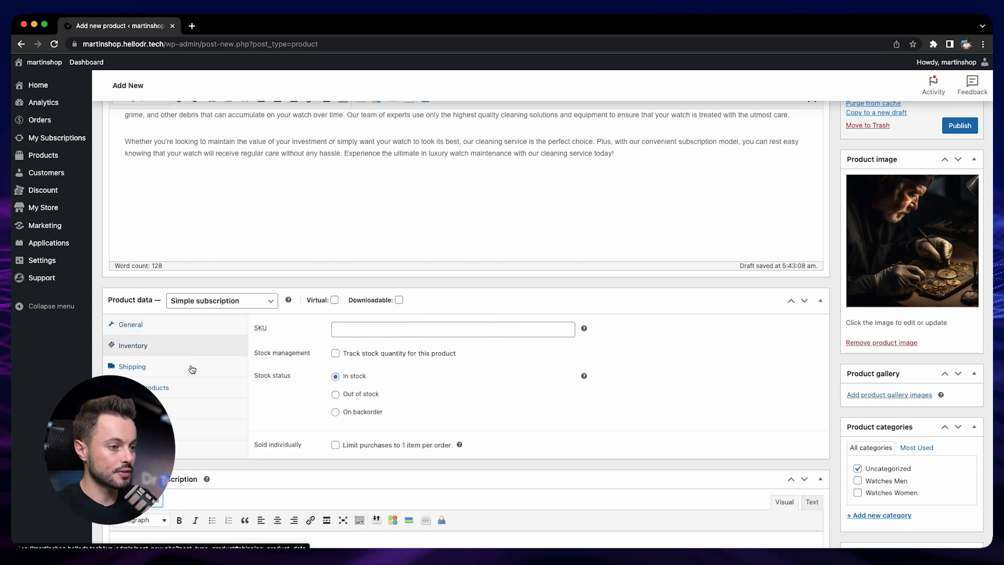
click(193, 369)
click(193, 391)
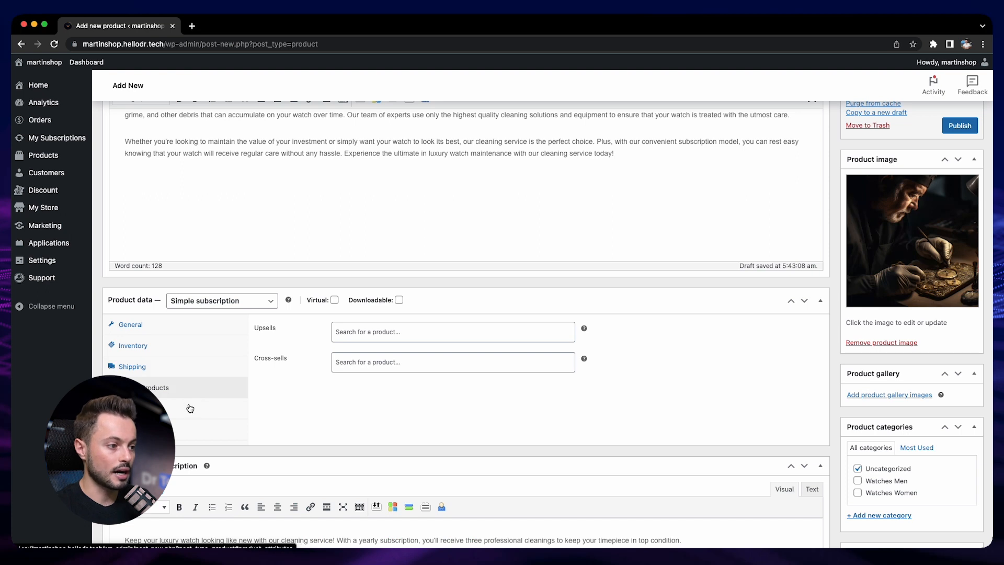
click(191, 406)
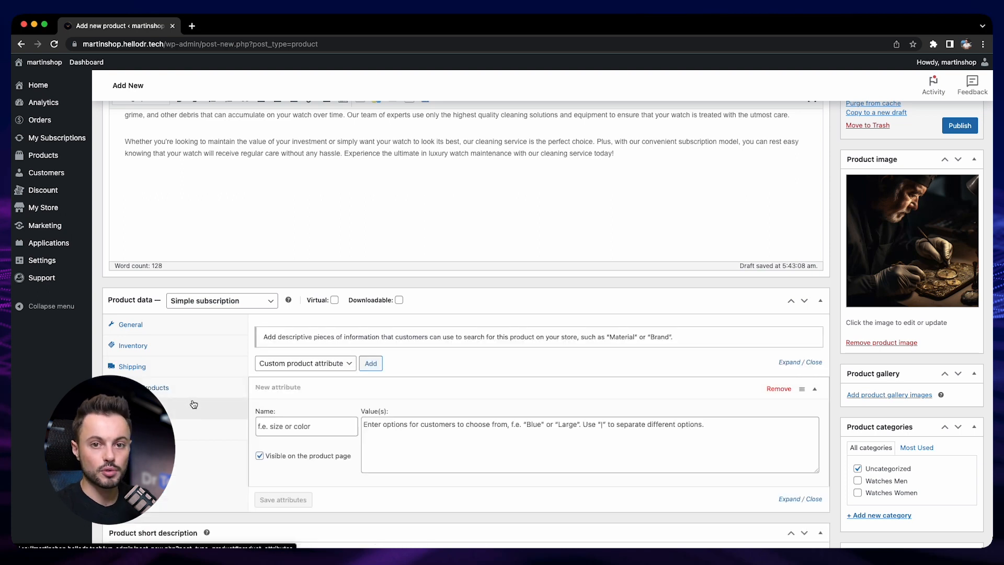
Step: Try limiting the product to one active subscription in the advanced settings, and set the limit back to Do not limit
click(178, 429)
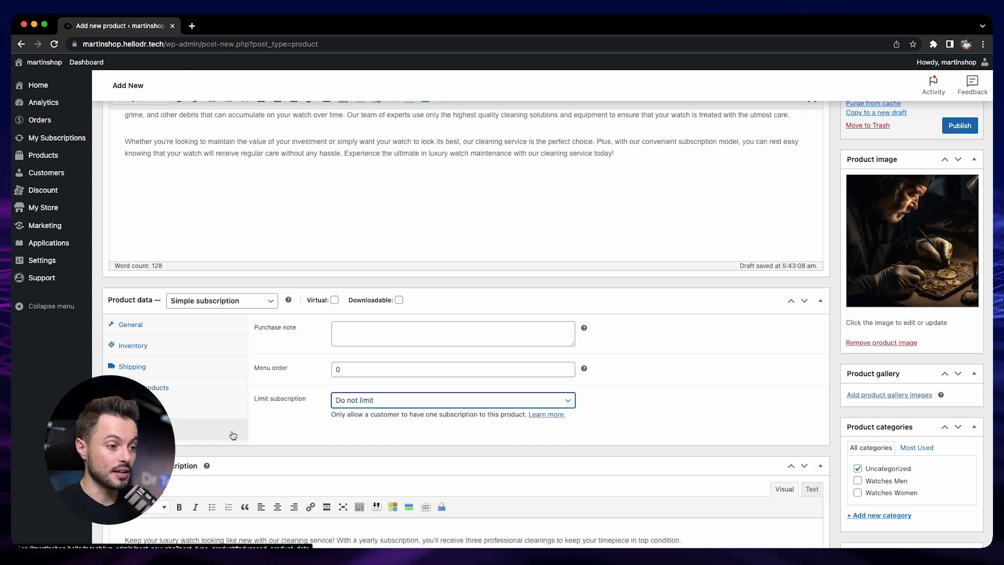
click(459, 401)
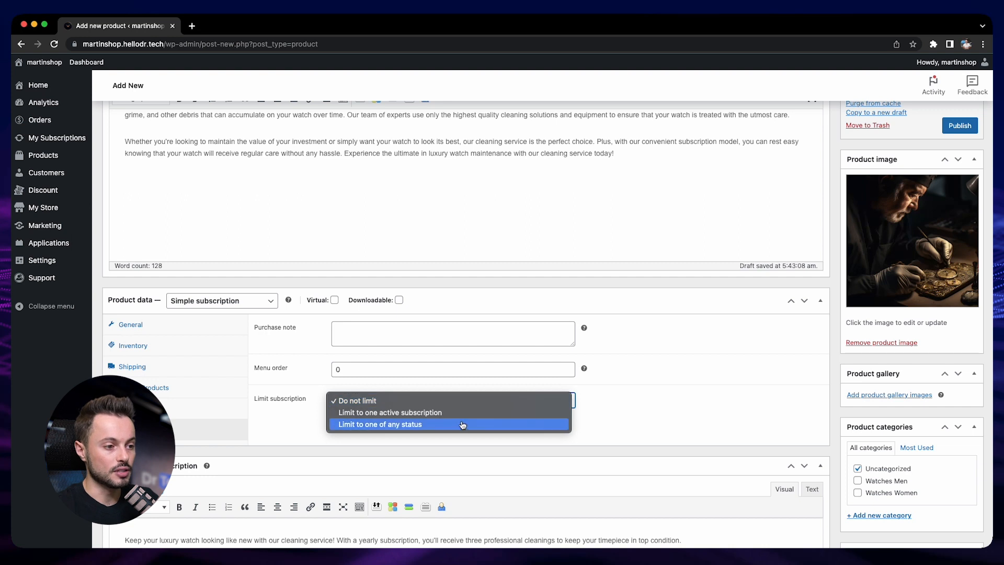
click(485, 412)
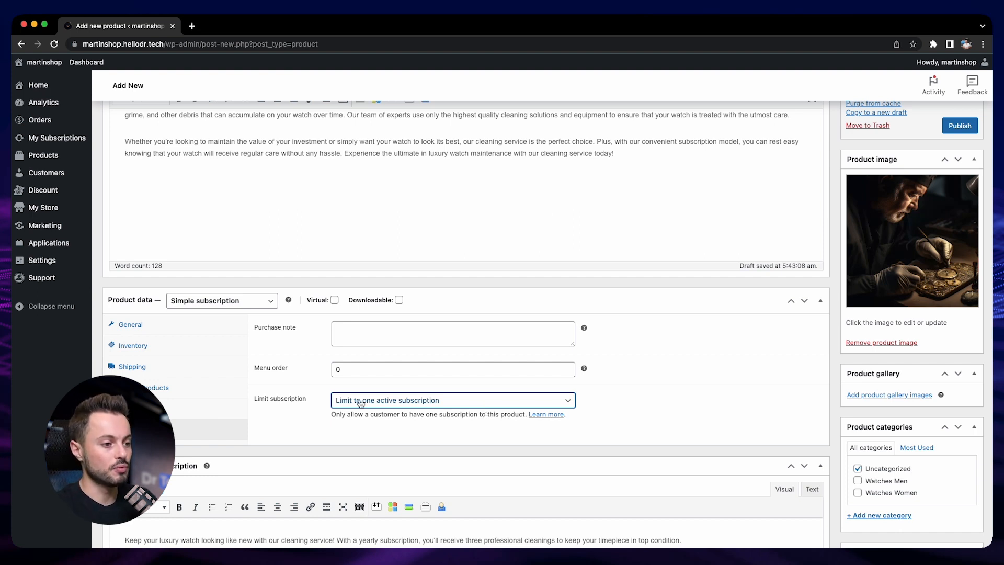
click(427, 407)
click(427, 391)
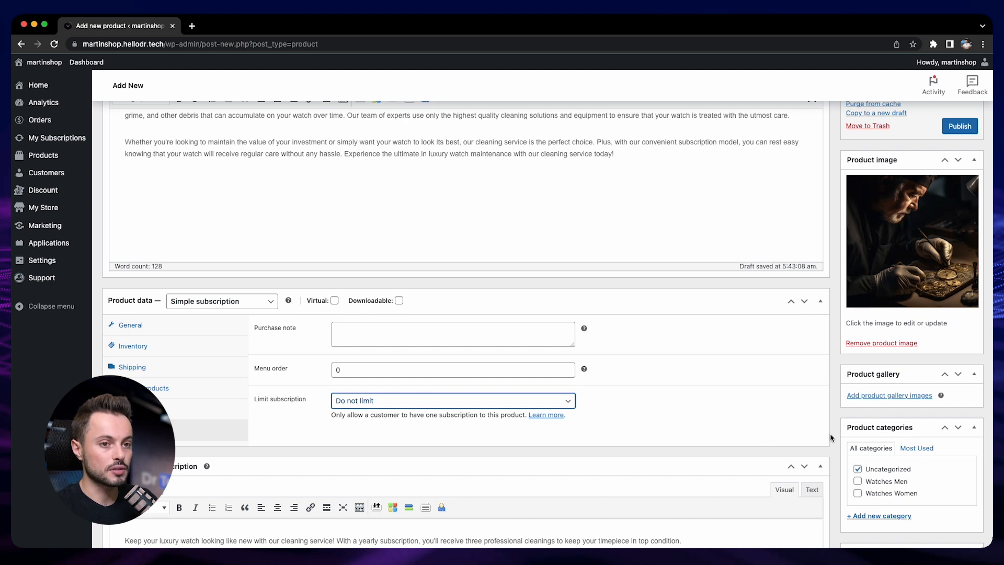
Step: Publish the Cleaning Service subscription product
scroll(832, 438, up, 5)
click(959, 288)
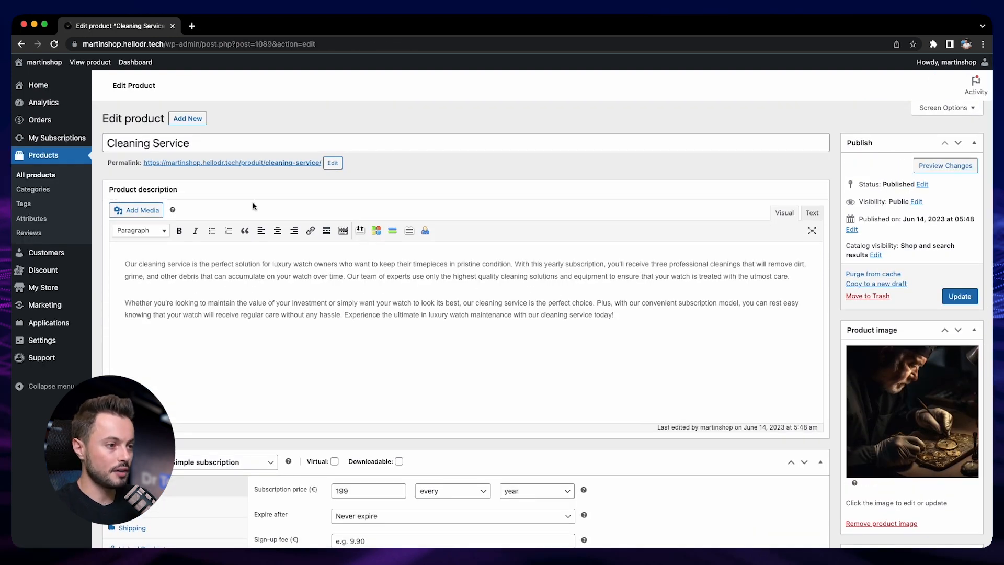
Step: Open the published product's permalink in a new tab and review how the subscription appears on the store page
right_click(223, 164)
click(251, 166)
key(ctrl+Tab)
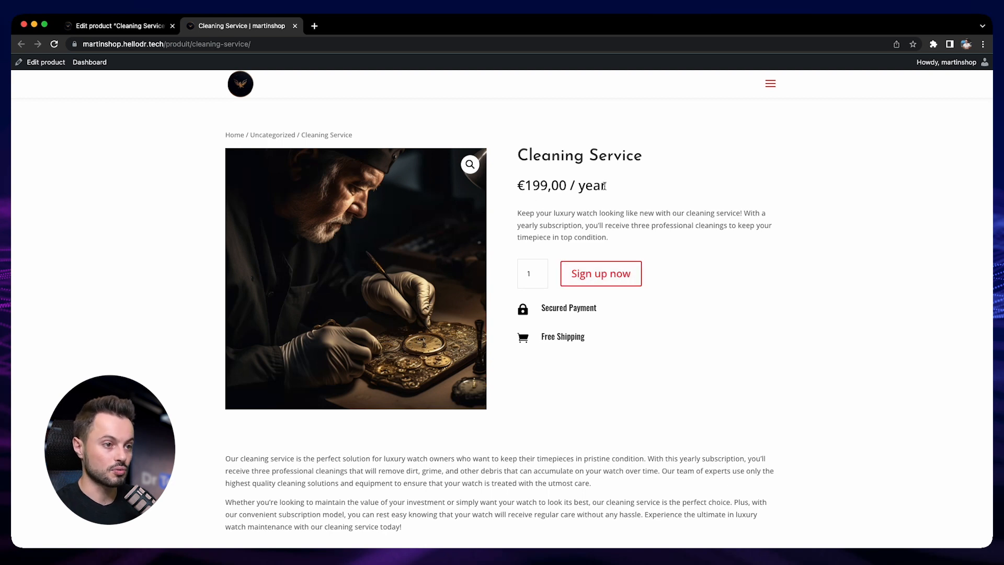
scroll(672, 220, down, 2)
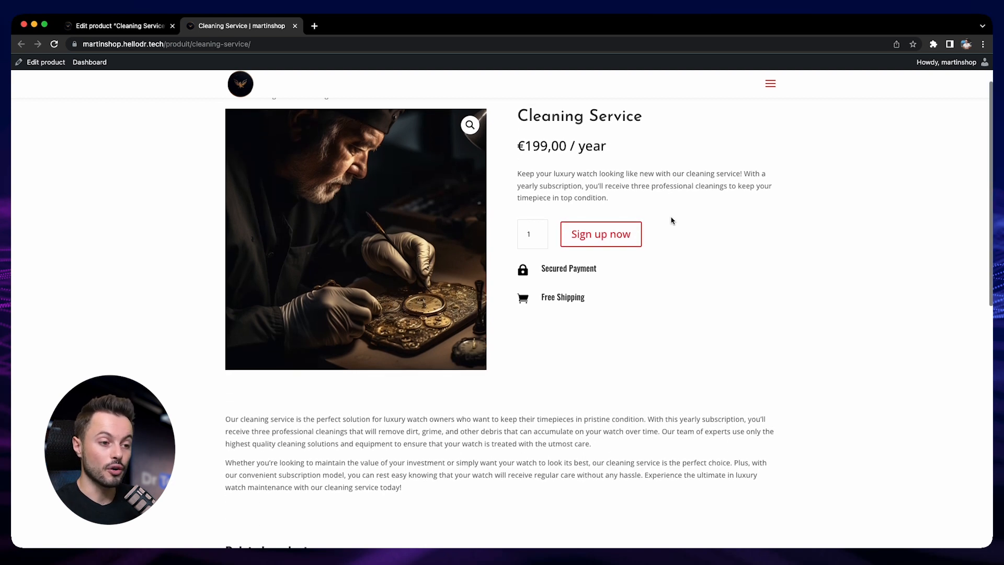
scroll(672, 220, up, 3)
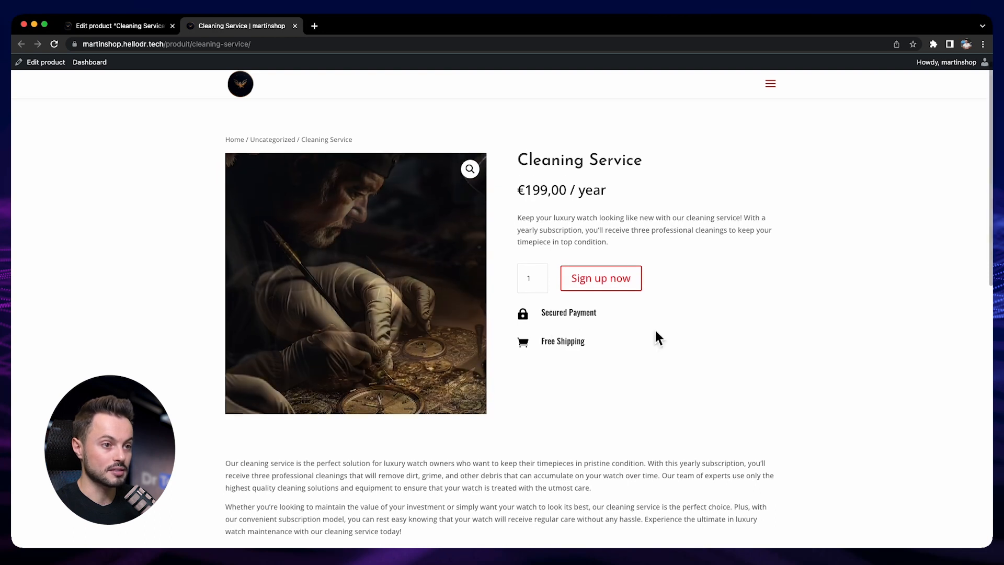